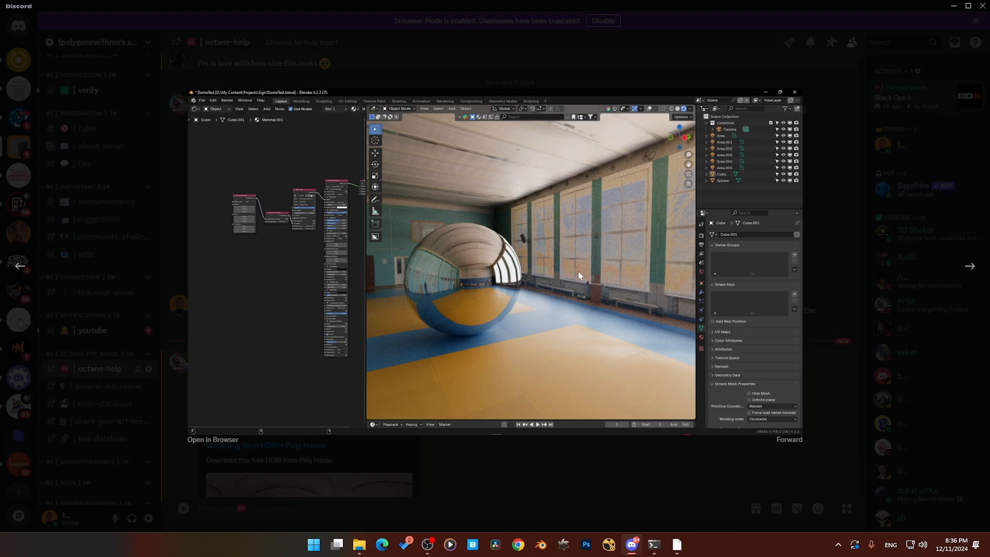
Close the image preview, switch to the DomeTest scene in Blender, and show the viewport in rendered shading
left_click(798, 19)
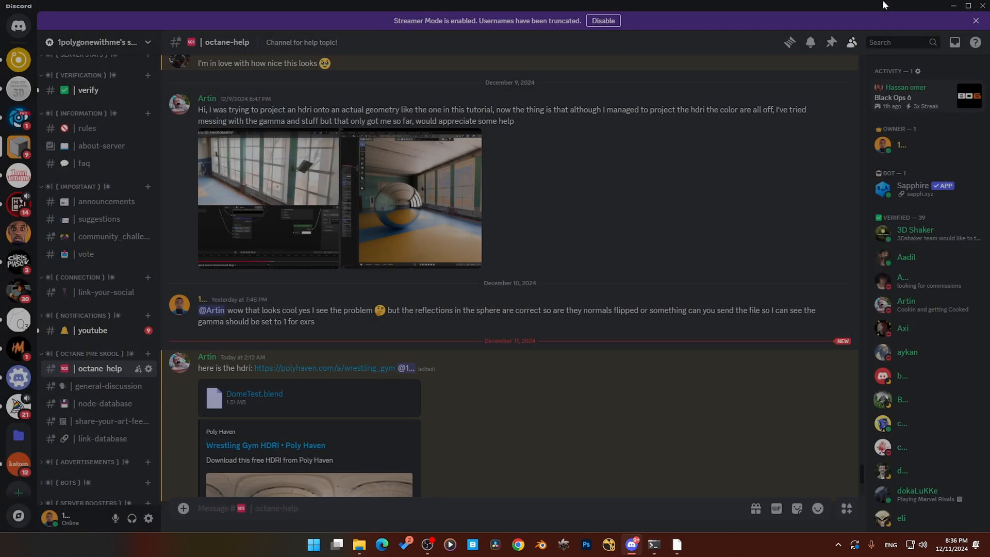
left_click(954, 5)
middle_click_drag(592, 316, 602, 288)
scroll(593, 280, "up", 5)
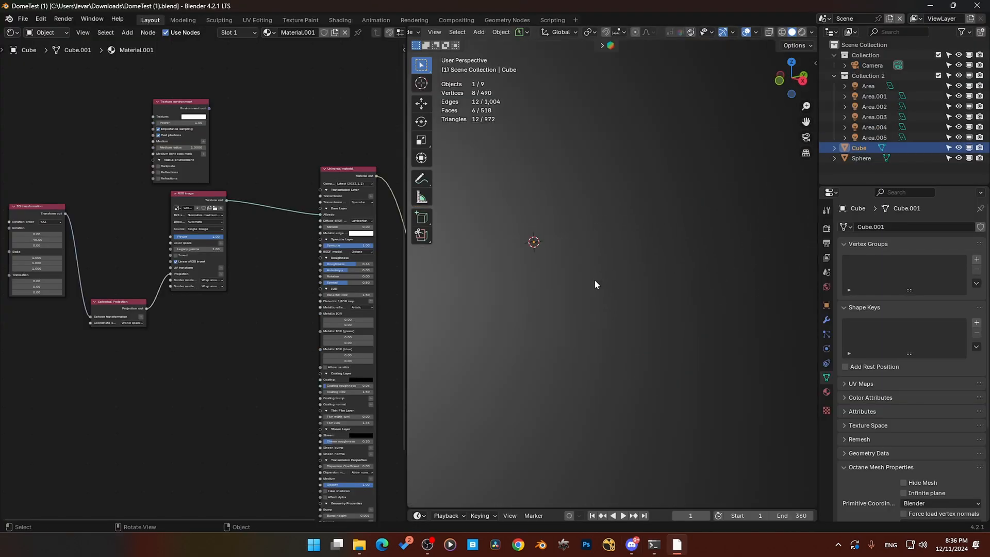
left_click(801, 32)
scroll(235, 241, "up", 1)
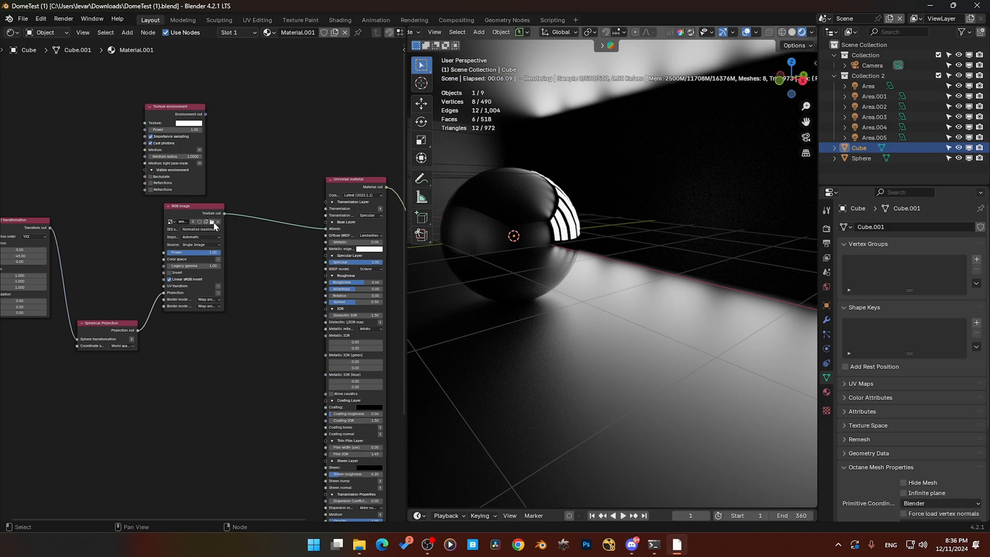
Load the wrestling_gym_4k.exr image into the RGB image node and place it close to the 3D transformation and Spherical Projection nodes
left_click(213, 222)
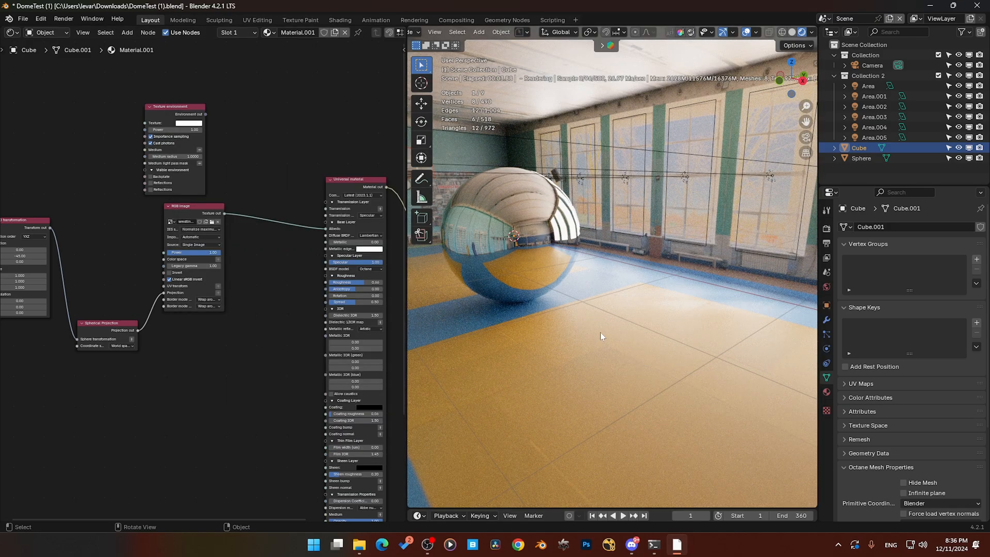
middle_click_drag(237, 346, 281, 320)
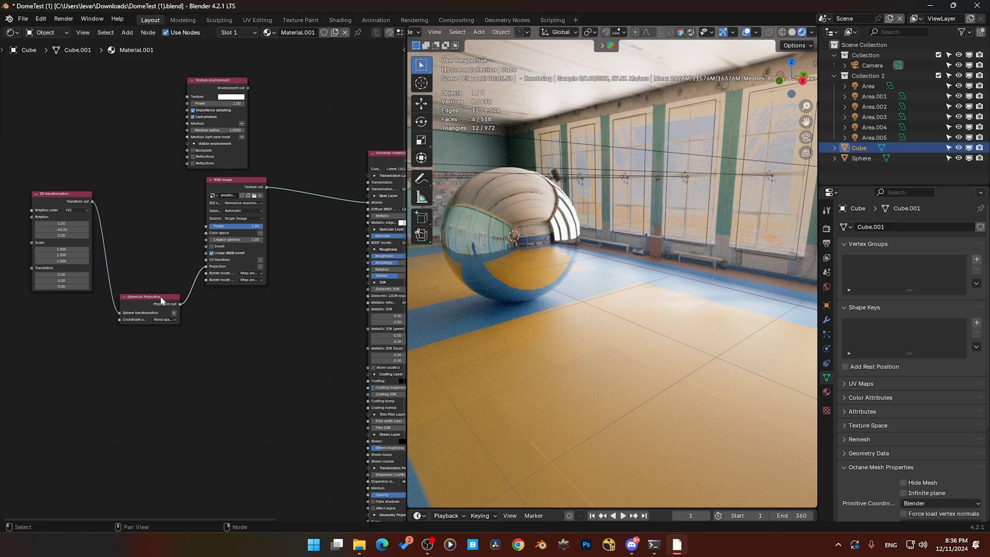
left_click_drag(162, 300, 154, 309)
left_click_drag(64, 195, 151, 193)
scroll(239, 335, "up", 2)
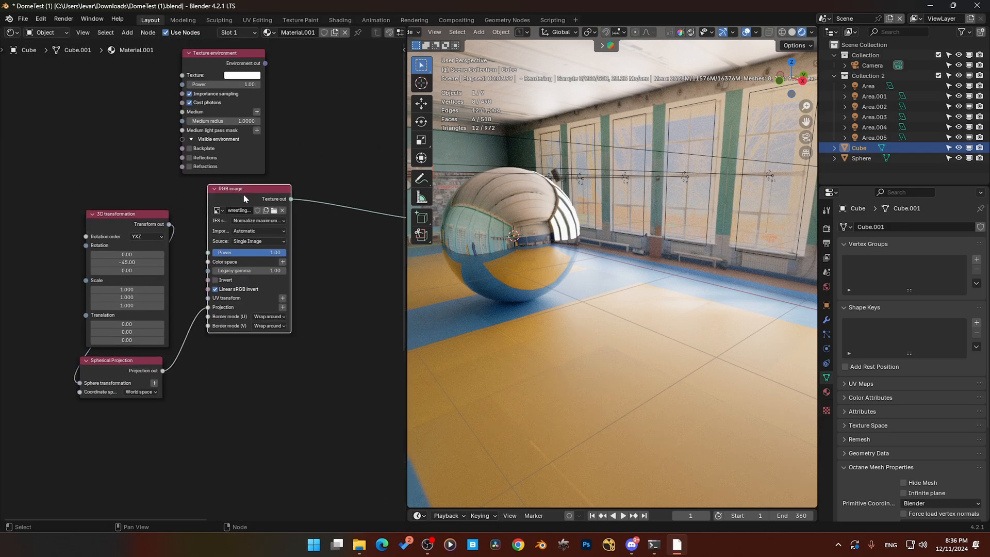
left_click_drag(244, 198, 221, 228)
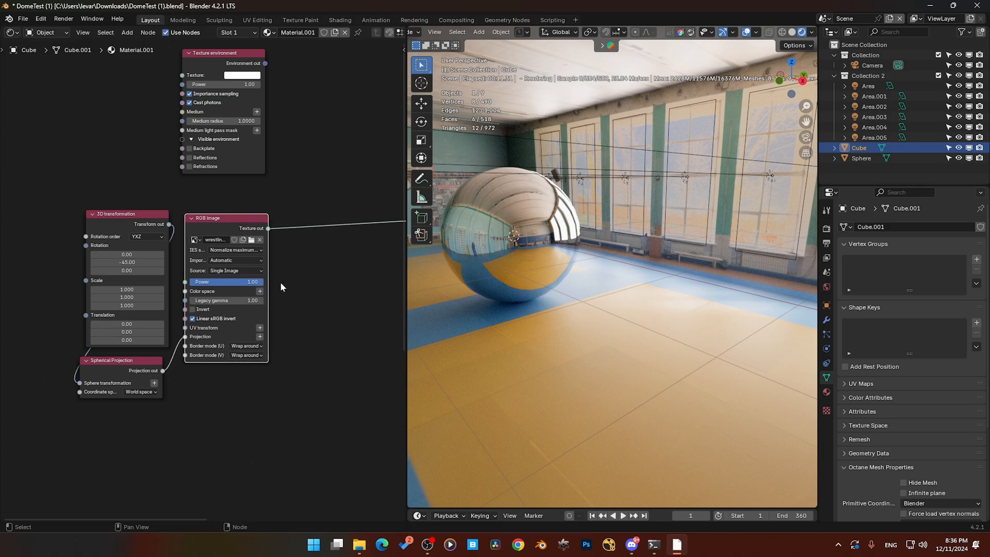
Widen the RGB image node so its full image name and option values can be read
middle_click_drag(325, 347, 296, 339)
scroll(203, 387, "up", 4)
middle_click_drag(186, 411, 117, 419)
left_click(78, 362)
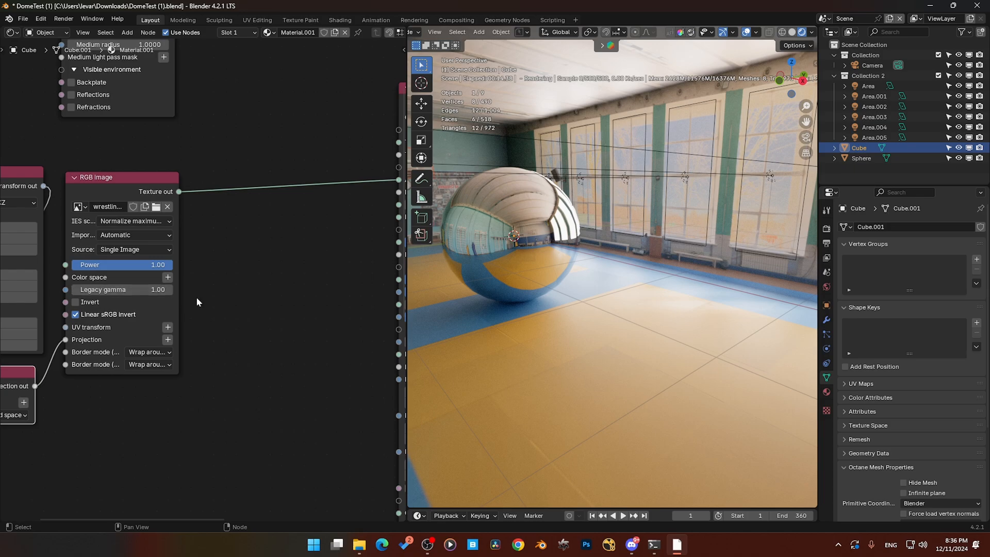
left_click(110, 199)
left_click_drag(178, 177, 235, 178)
middle_click_drag(272, 291, 199, 277)
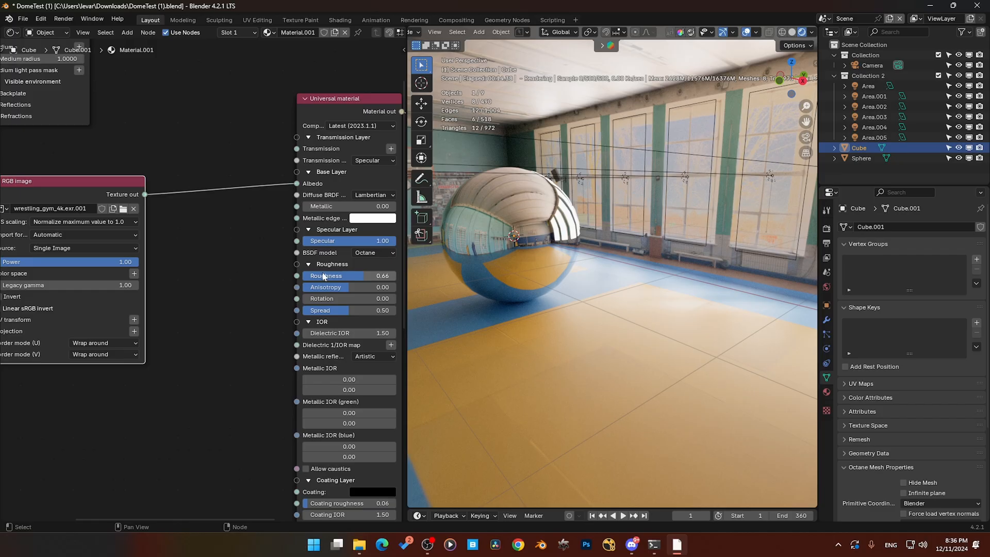
Set the Universal material's BSDF model to GGX (energy preserving) and its roughness to 1.00
left_click(368, 254)
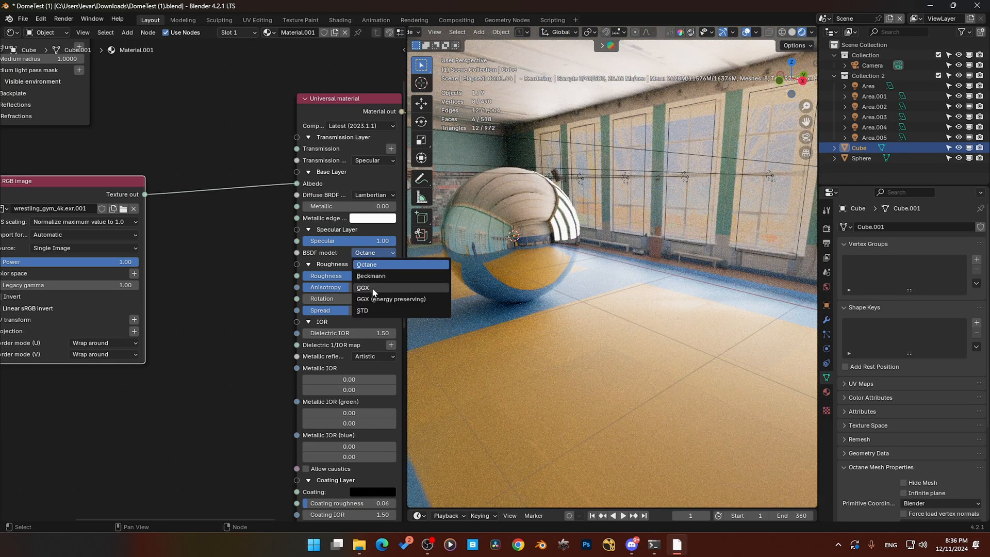
left_click(374, 289)
left_click(375, 253)
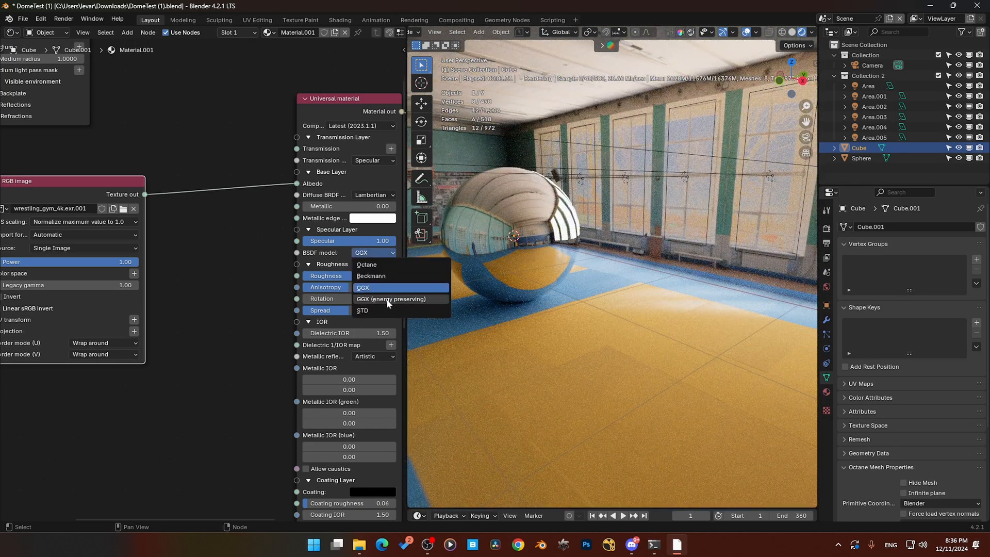
left_click(388, 299)
Lower the RGB image node's power to 0.08 and save the file
left_click_drag(142, 264, 68, 263)
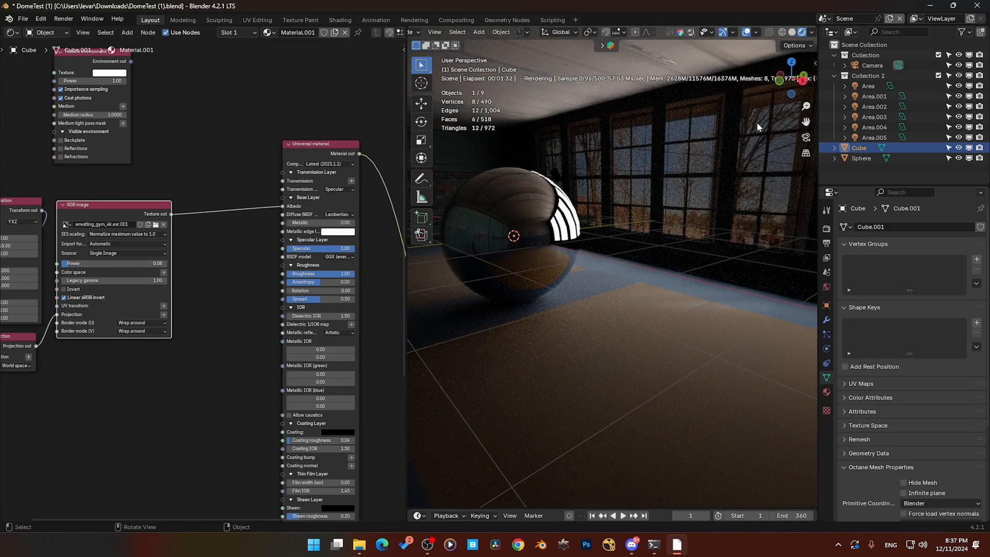
key("ctrl+s")
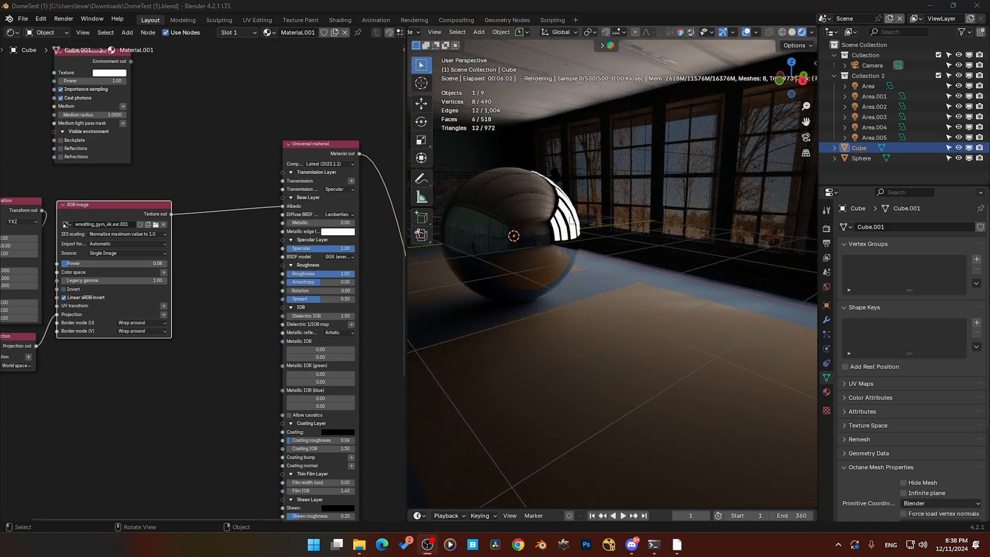
Hide all six area lights, Area through Area.005, in the viewport
left_click(958, 86)
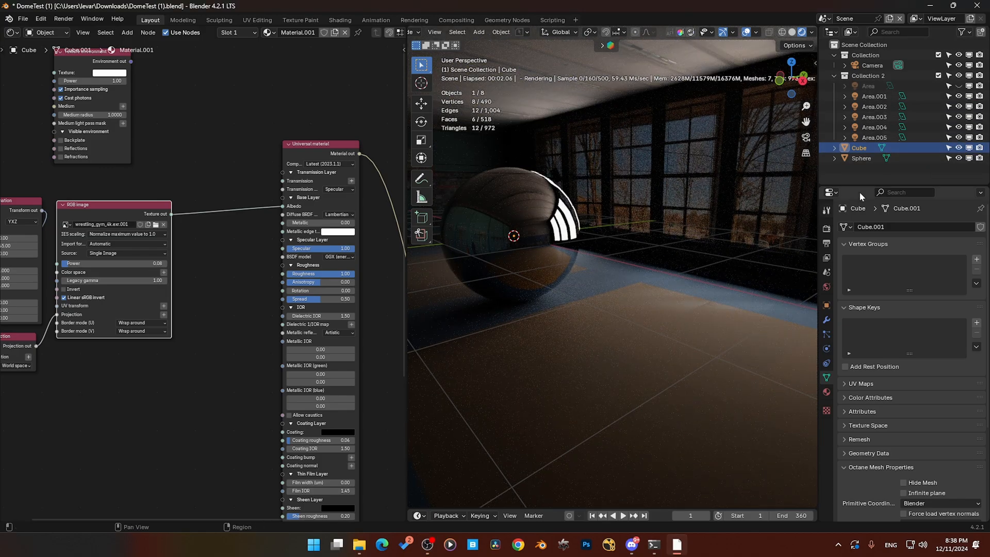
left_click_drag(959, 97, 959, 138)
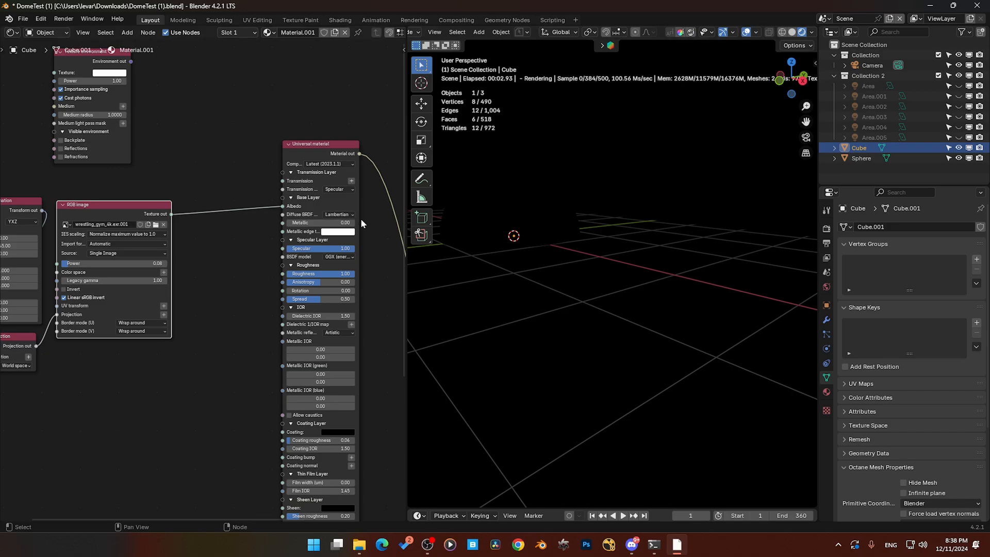
Delete the unconnected Texture environment node from the cube's material
scroll(246, 313, "down", 1)
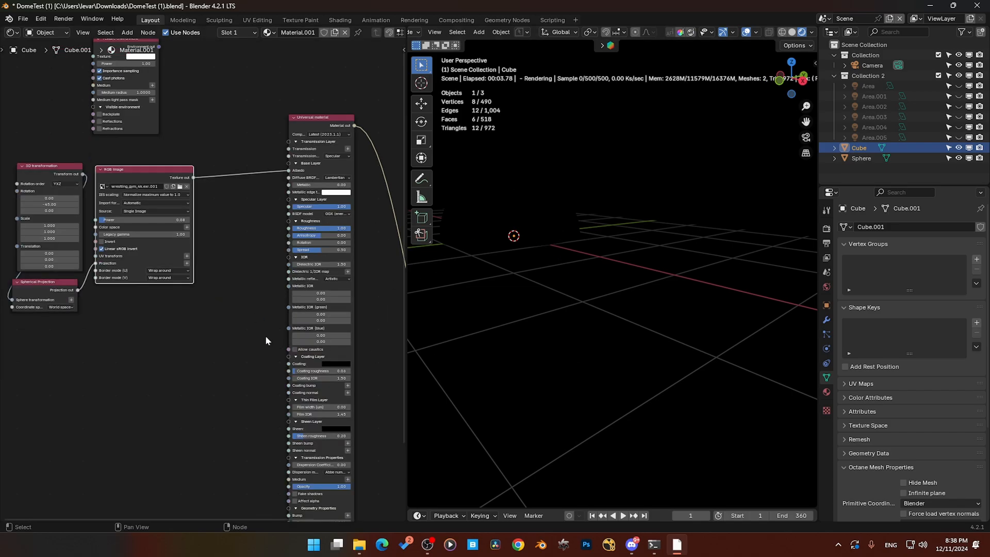
middle_click_drag(240, 333, 205, 315)
scroll(228, 315, "up", 1)
middle_click_drag(161, 248, 153, 293)
middle_click_drag(202, 142, 201, 181)
left_click_drag(113, 84, 130, 381)
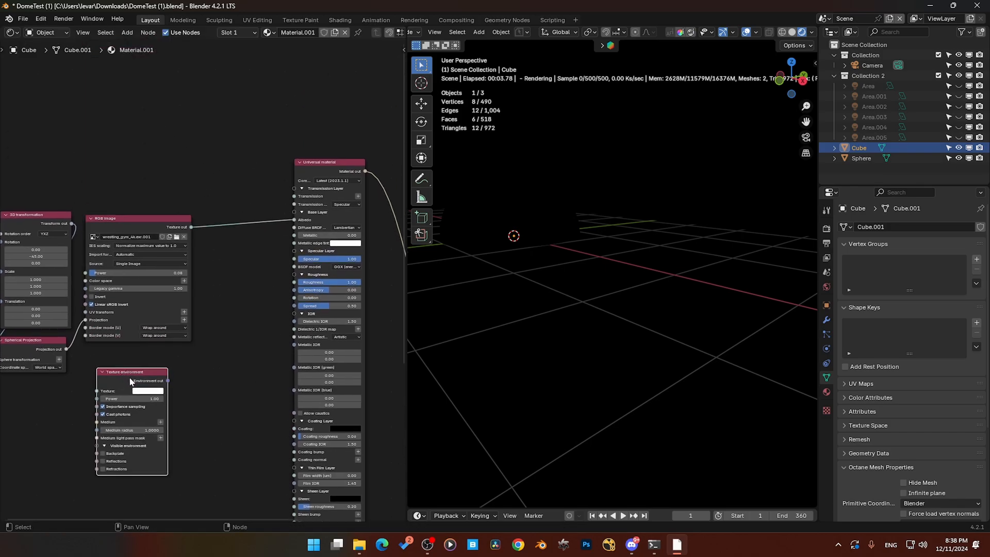
key("x")
Collapse the Universal material's sections from IOR to Geometry Properties and add a Texture emission node to its Emission input
middle_click_drag(157, 397, 154, 295)
scroll(168, 375, "down", 1)
left_click_drag(274, 204, 275, 263)
left_click(321, 244)
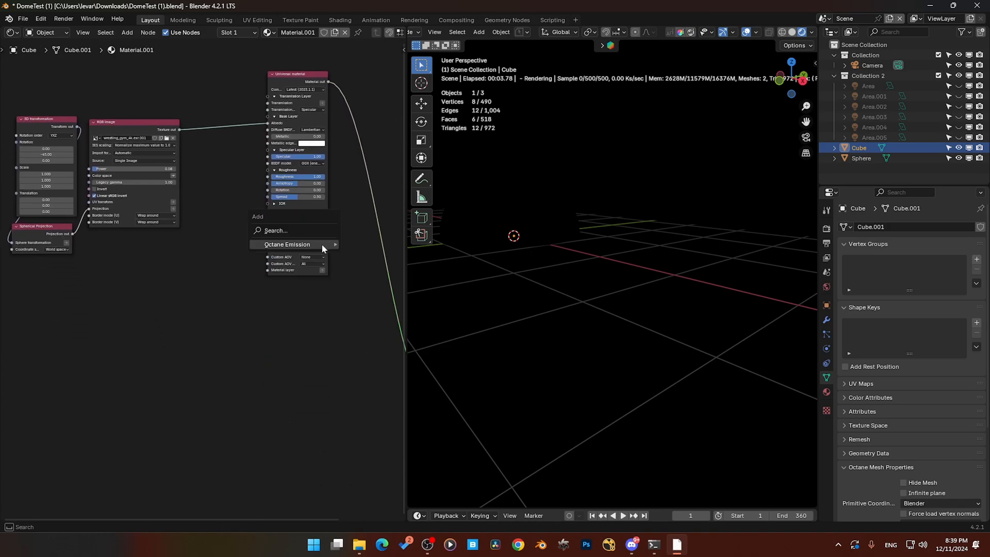
mouse_move(318, 244)
left_click(376, 256)
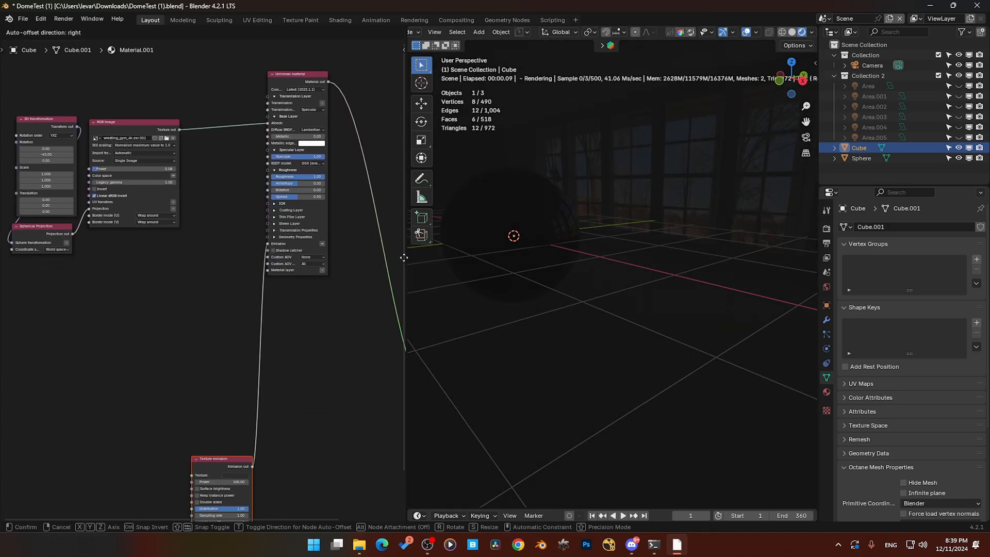
left_click(335, 132)
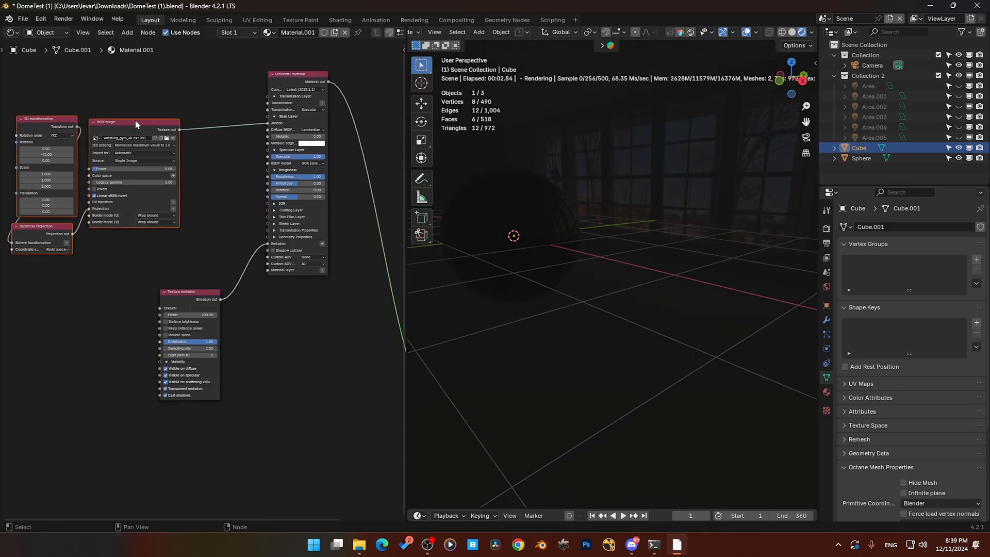
Connect the RGB image output to the Texture emission's texture input and set the RGB image's power to 0.34
left_click_drag(134, 124, 160, 308)
scroll(151, 331, "up", 2)
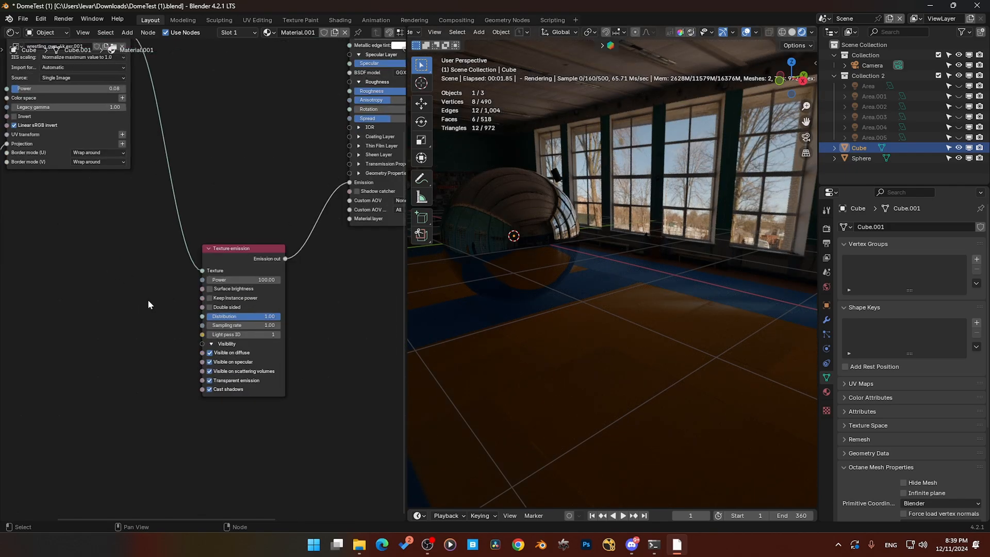
middle_click_drag(150, 303, 156, 332)
middle_click_drag(163, 266, 167, 296)
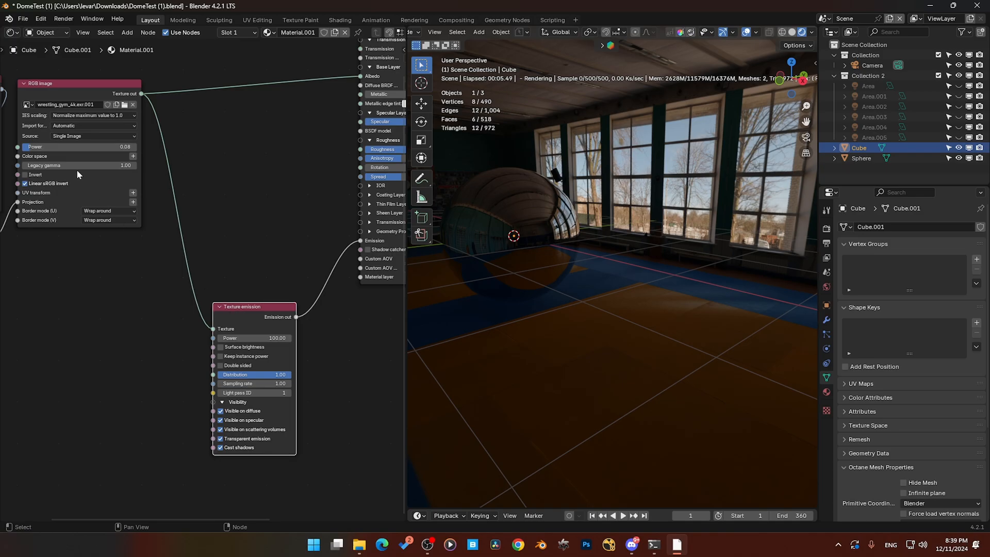
left_click_drag(56, 150, 86, 147)
Insert a Color correction node between the RGB image and the Universal material's Albedo input
middle_click_drag(223, 190, 217, 240)
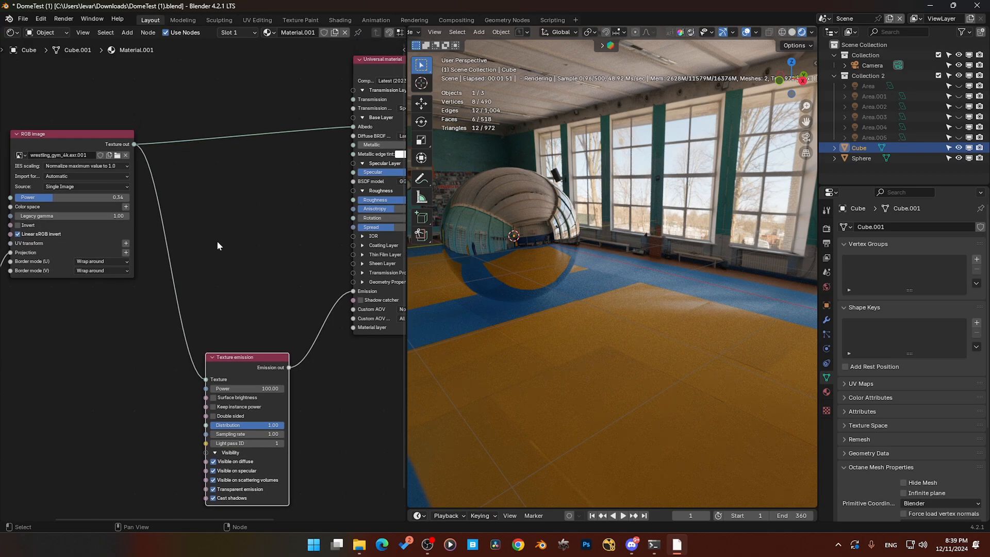
key("shift+a")
mouse_move(217, 240)
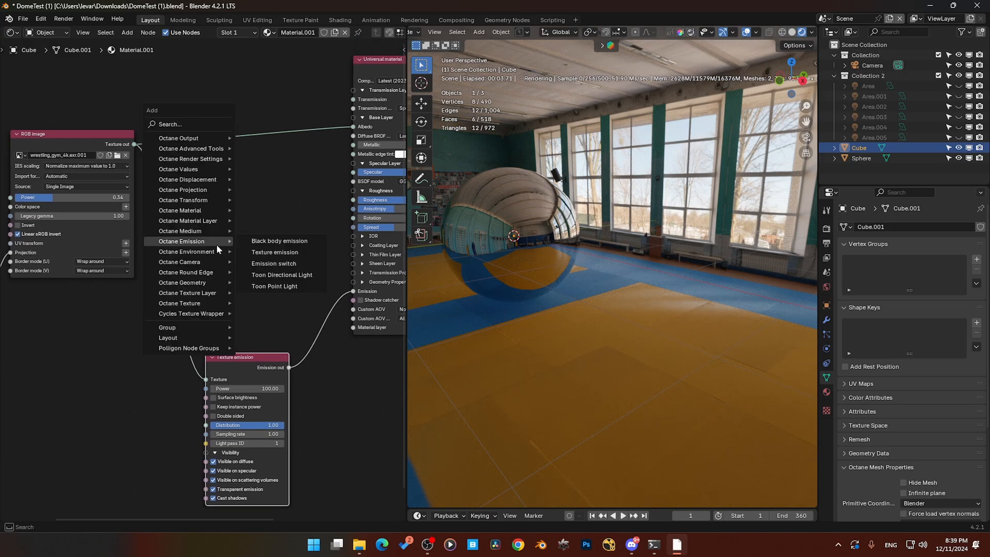
type("cp")
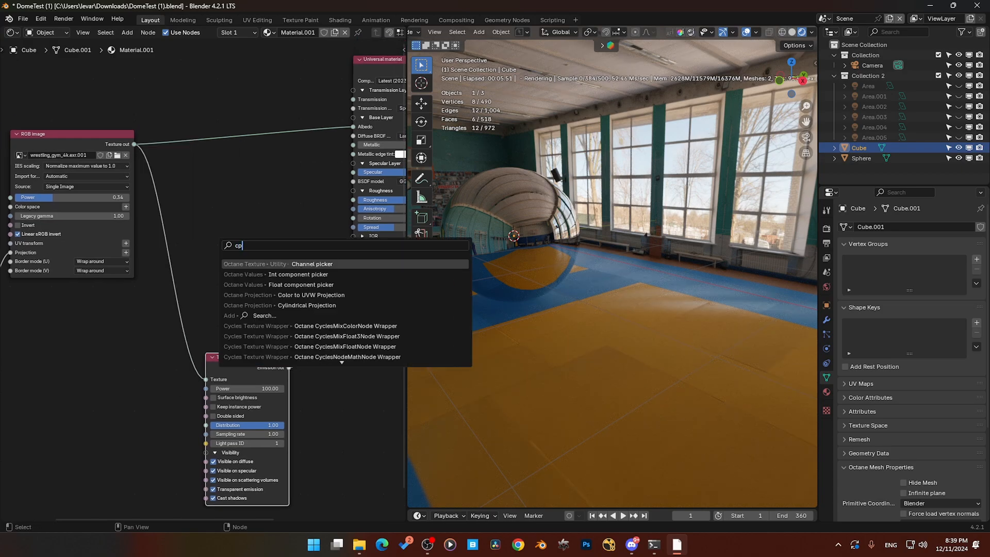
key("BackSpace")
type("o")
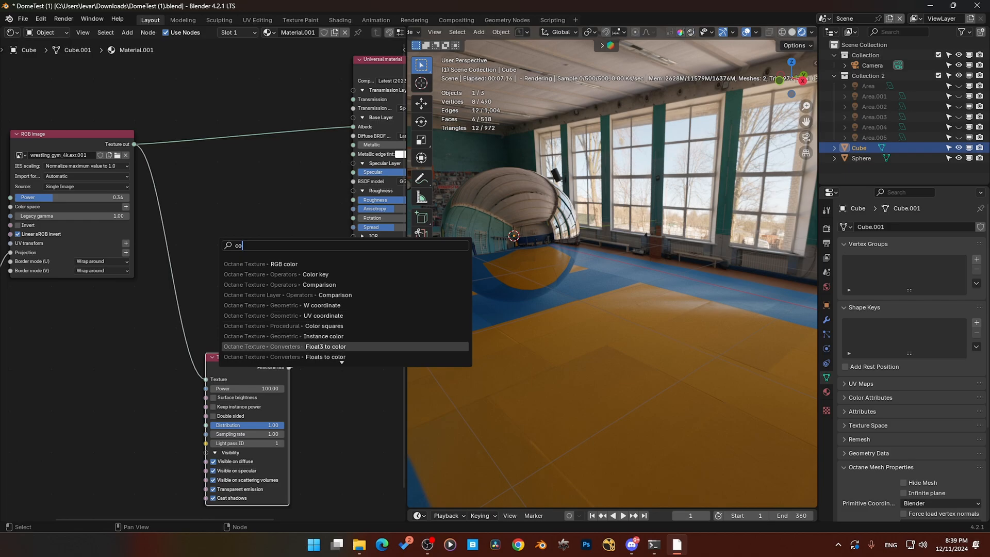
key("Up")
key("Up")
key("Down")
key("Down")
key("Down")
key("Down")
key("Down")
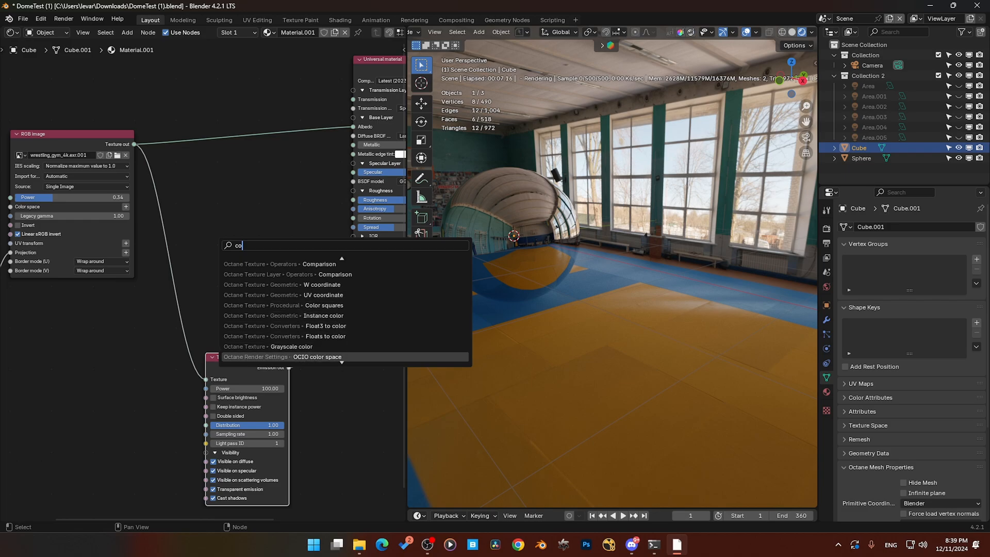
key("Down")
key("Return")
left_click(236, 162)
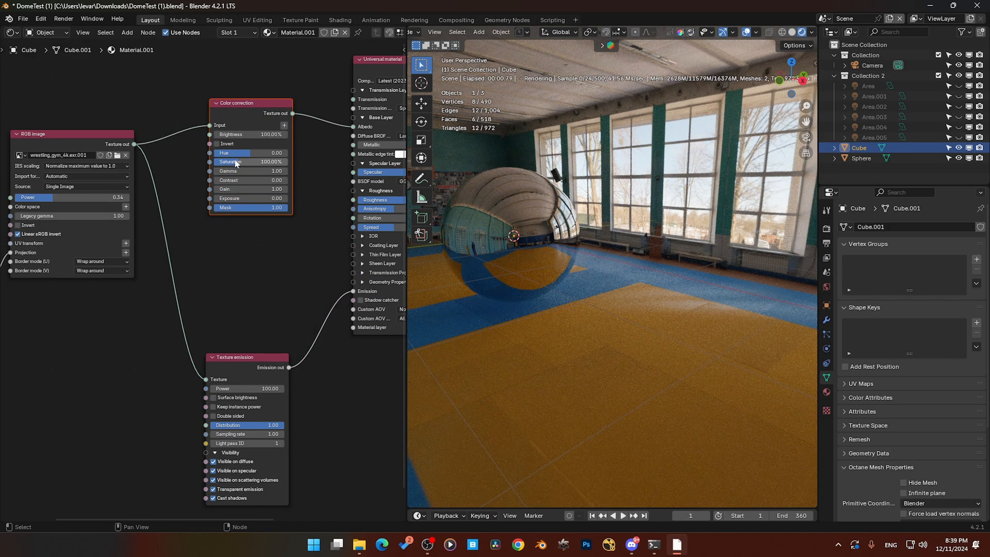
Set the Color correction node's saturation to 116.67% and its gamma to 1.04
left_click_drag(236, 162, 263, 189)
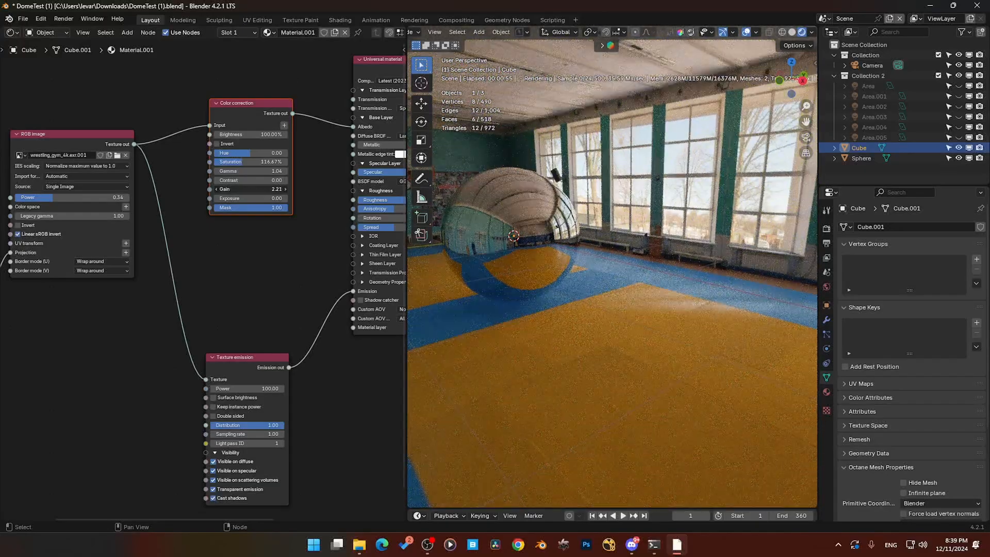
key("Escape")
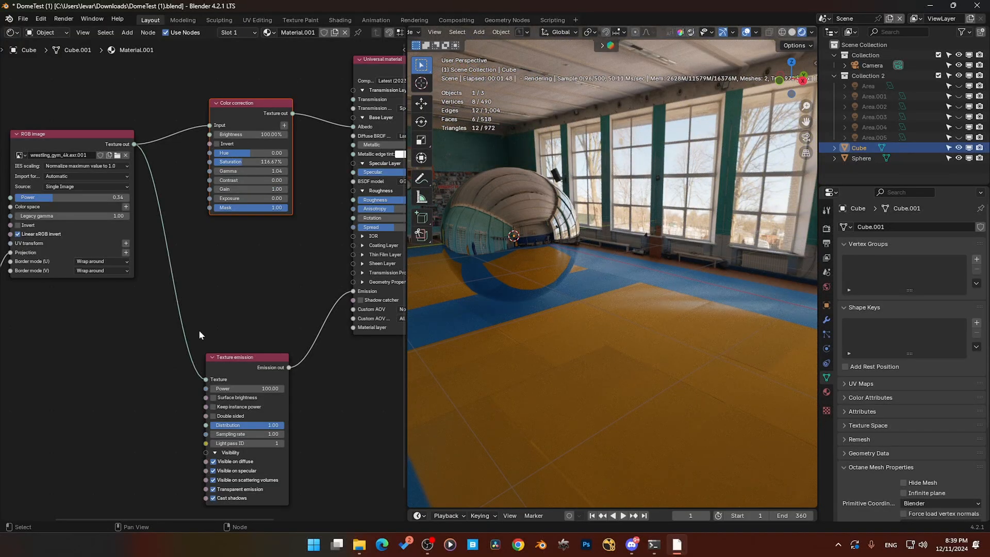
Look through the camera, lock it to the view, and frame the selected sphere in the shot
middle_click_drag(202, 336, 146, 301)
scroll(170, 288, "down", 1)
middle_click_drag(608, 302, 583, 309)
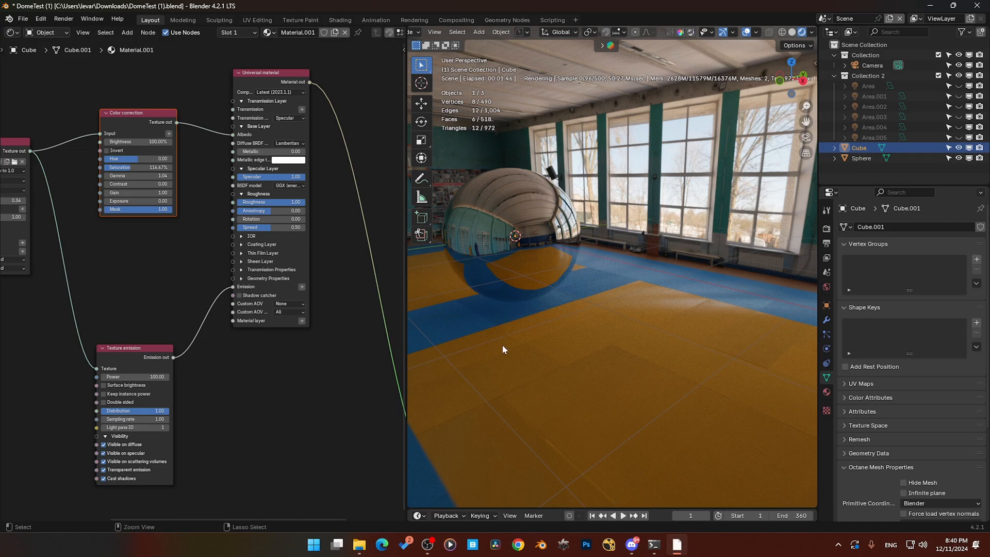
key("KP_0")
left_click(534, 286)
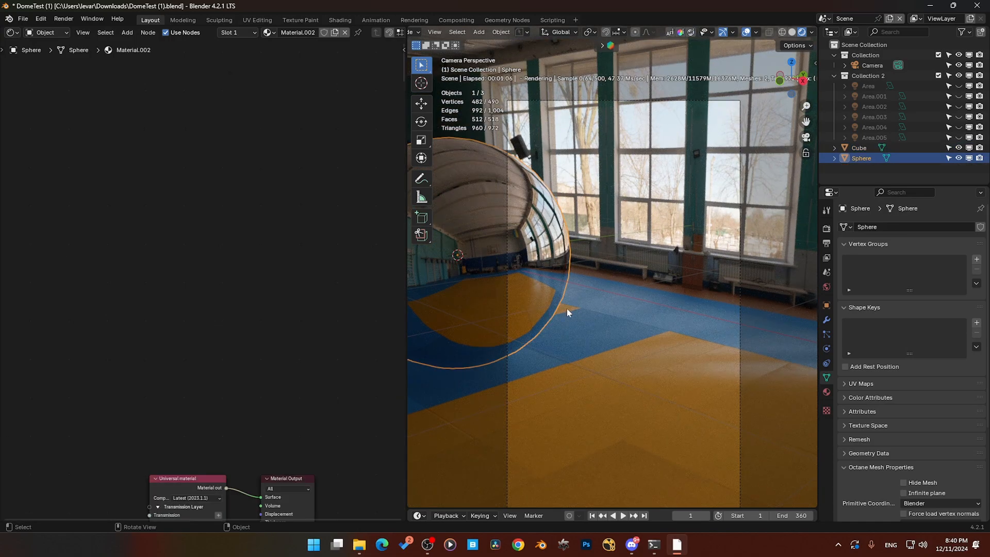
key("q")
left_click(547, 283)
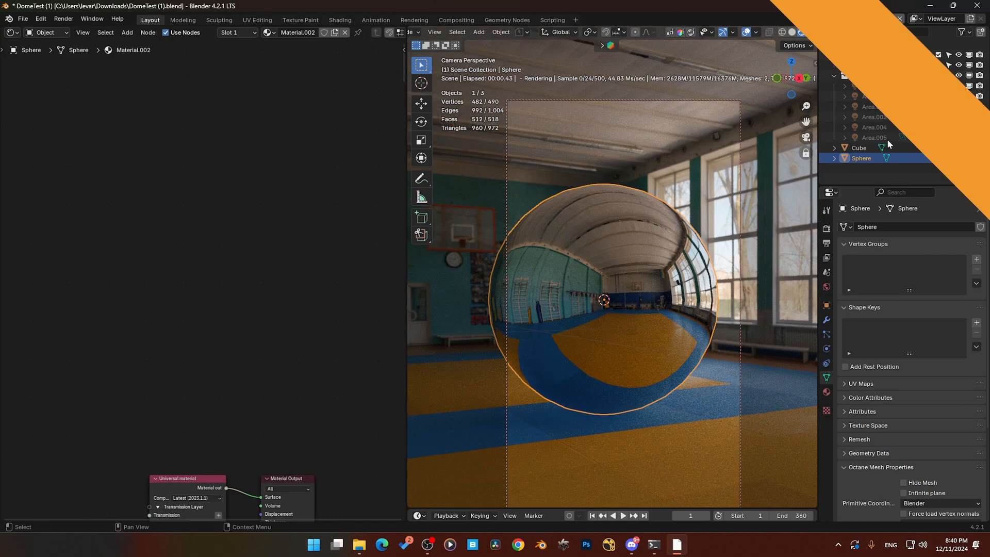
Set the camera's focal length to 26 mm and its passepartout opacity to 1.000
left_click(871, 65)
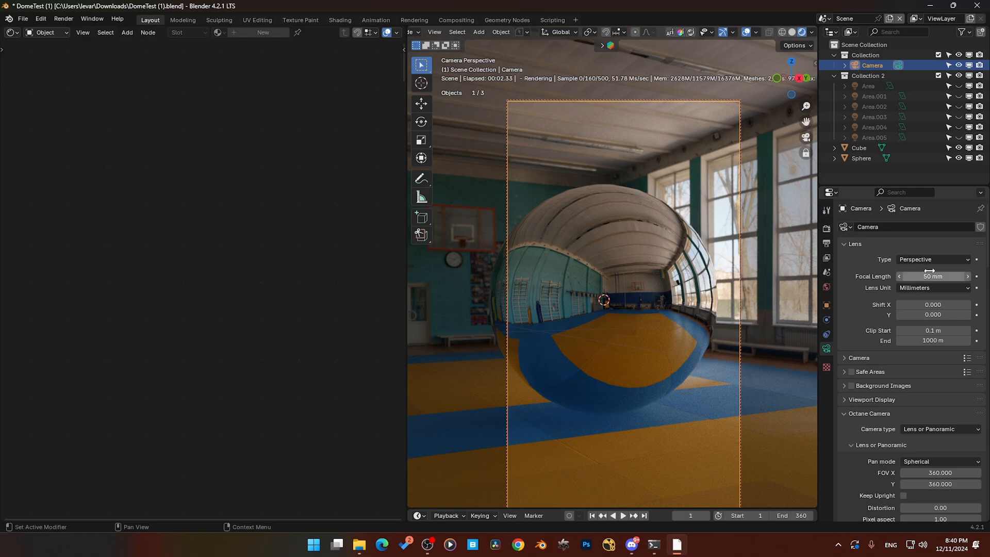
left_click_drag(929, 273, 899, 273)
left_click(850, 400)
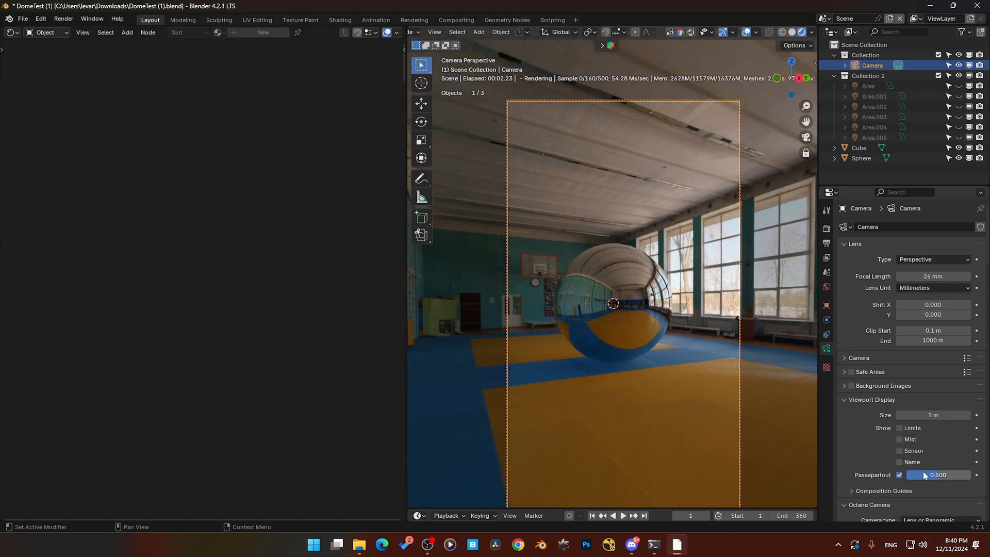
left_click_drag(925, 475, 974, 475)
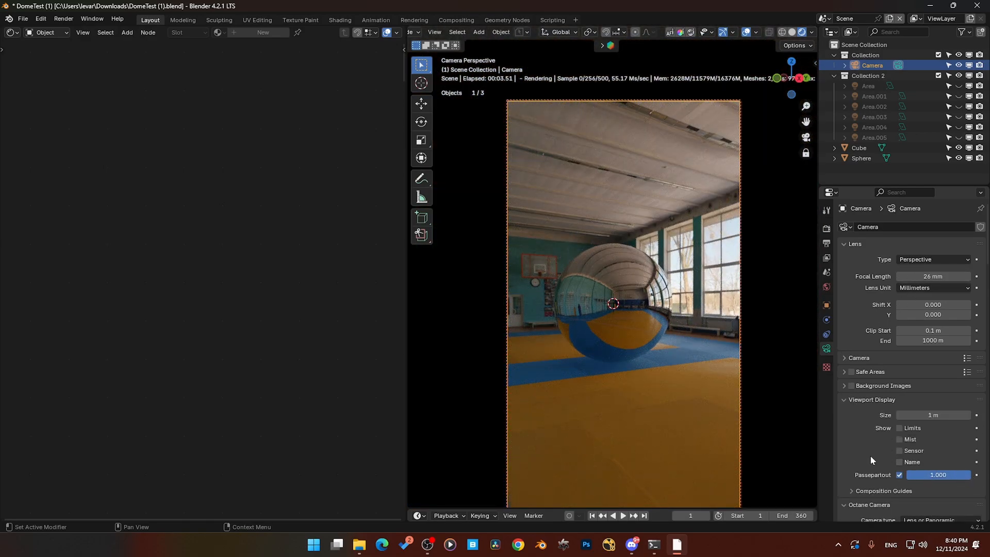
Move the camera into Collection 2 and select it
left_click(605, 312)
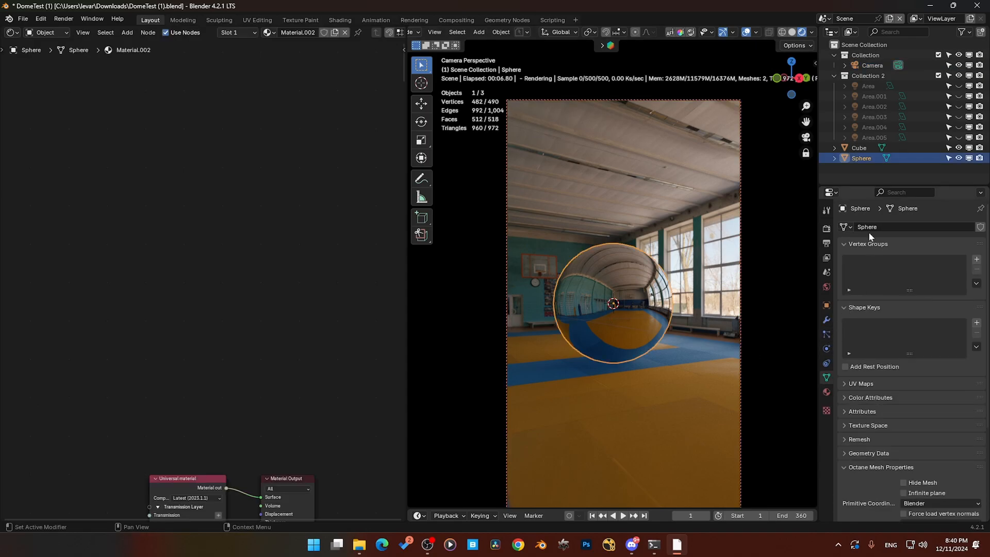
left_click_drag(871, 65, 875, 76)
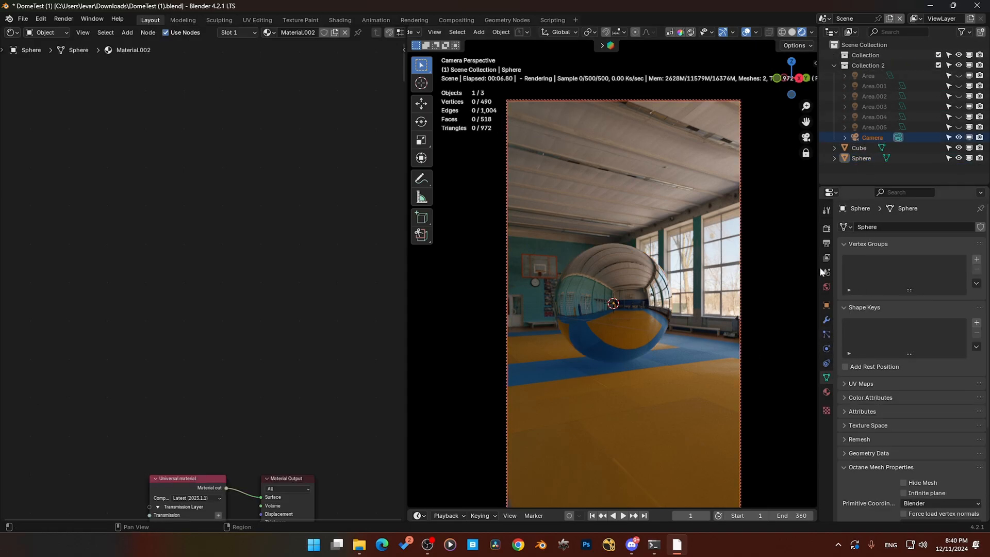
left_click(870, 138)
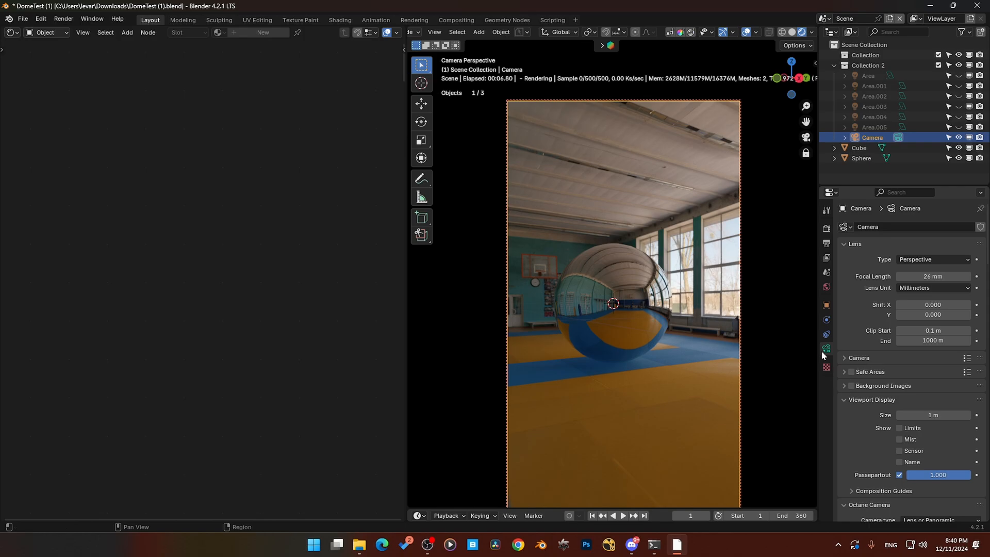
Turn off the camera's autofocus, show its limits, and set the focus distance to 4.22 m
scroll(867, 447, "down", 12)
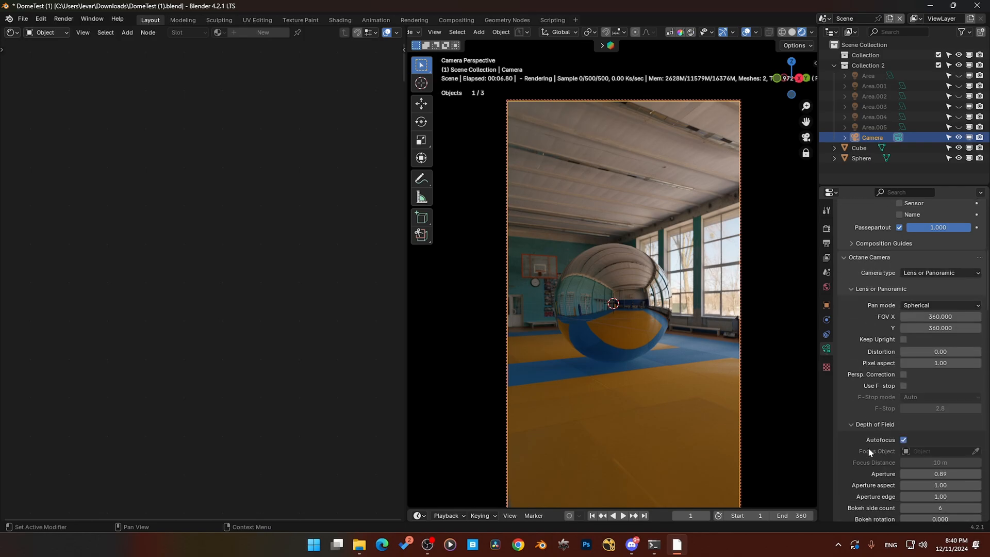
left_click(903, 419)
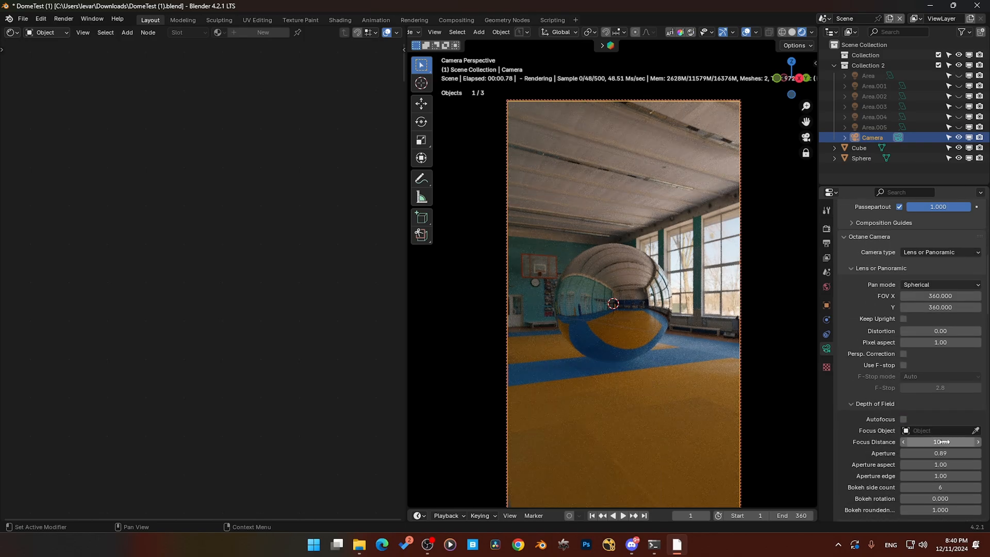
scroll(888, 291, "up", 5)
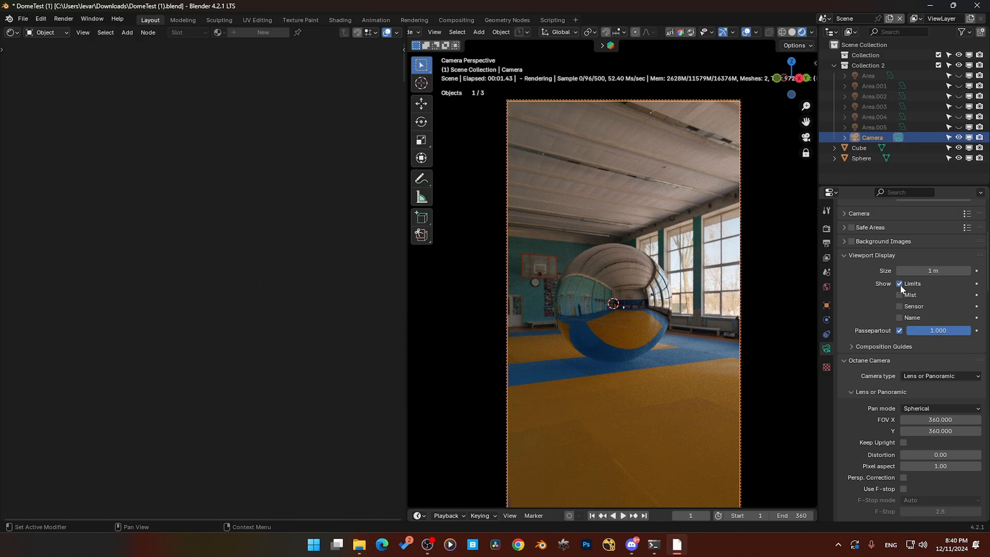
scroll(902, 309, "down", 5)
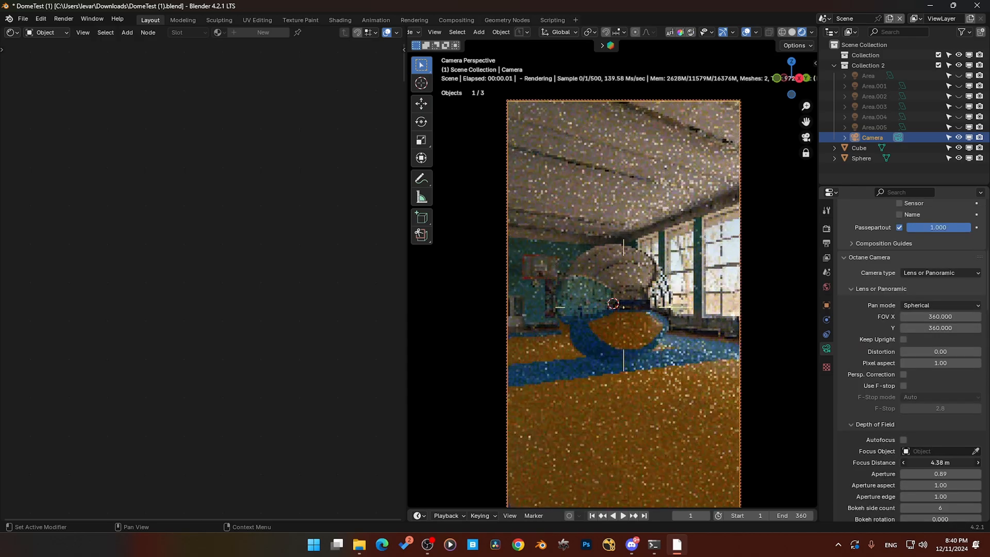
Enable Use F-stop on the camera with an F-Stop of 2.4, and switch the viewport to solid shading
left_click(903, 385)
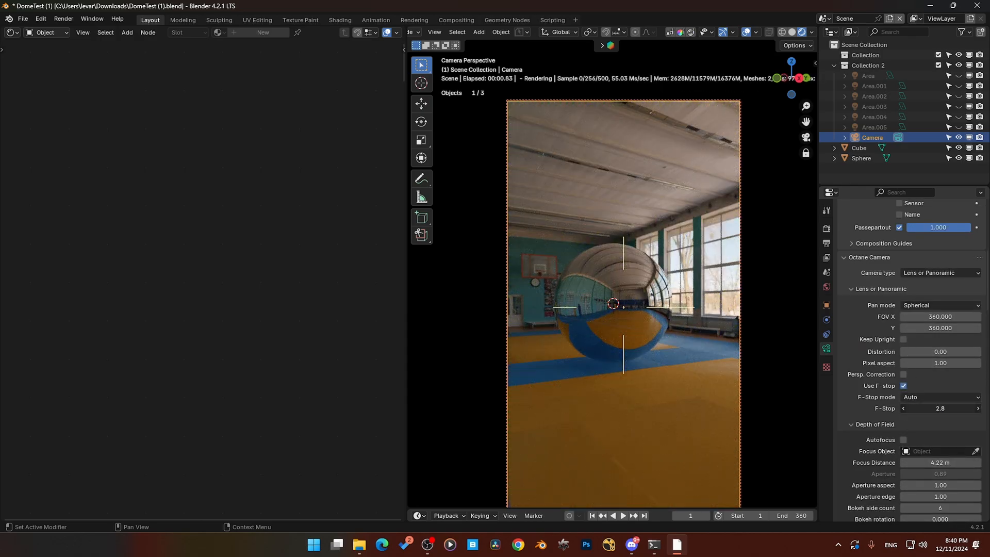
mouse_move(940, 409)
left_mouse_down()
mouse_move(918, 408)
mouse_move(936, 409)
left_mouse_up()
key("z")
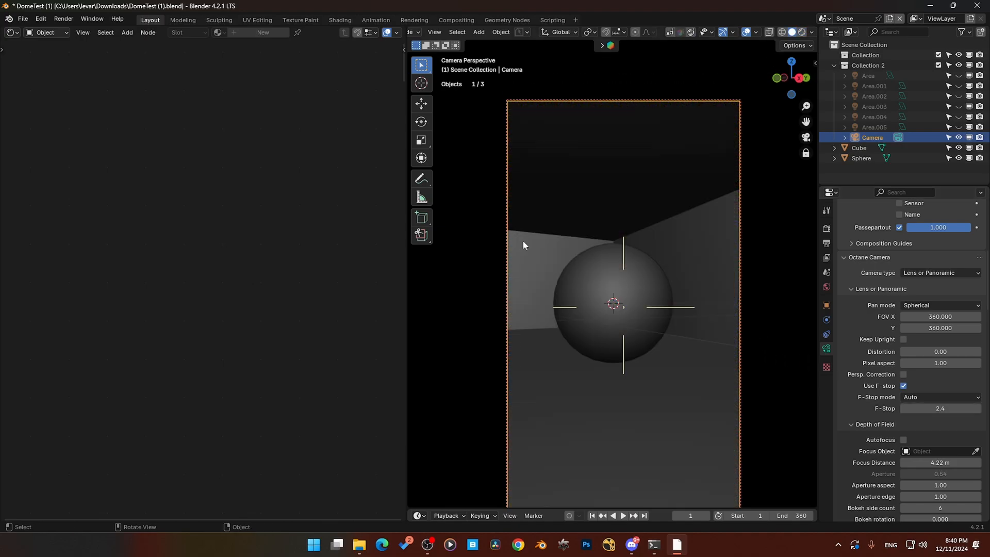
Review the Octane kernel's sampling settings and render the image from the camera
left_click(827, 228)
scroll(837, 348, "down", 5)
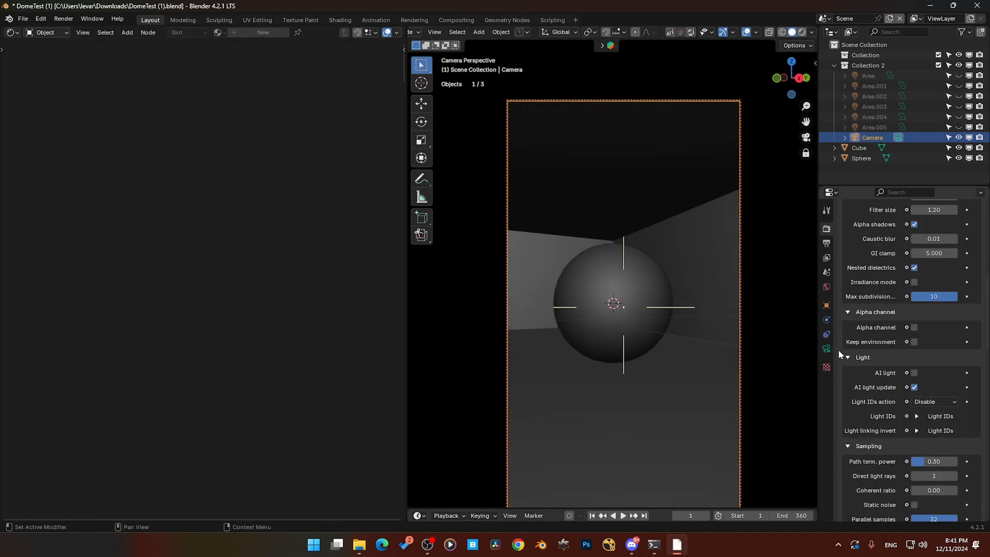
scroll(882, 372, "down", 5)
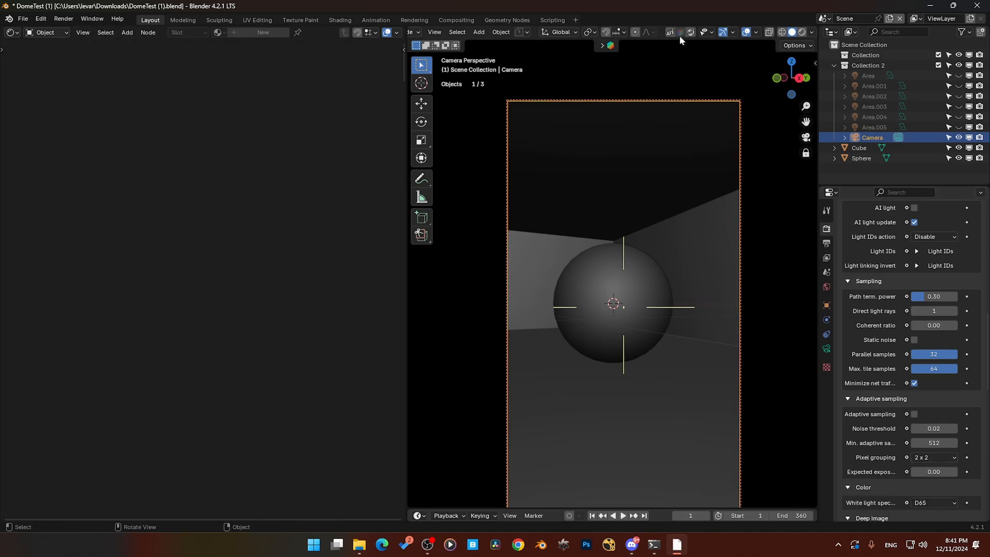
left_click(62, 21)
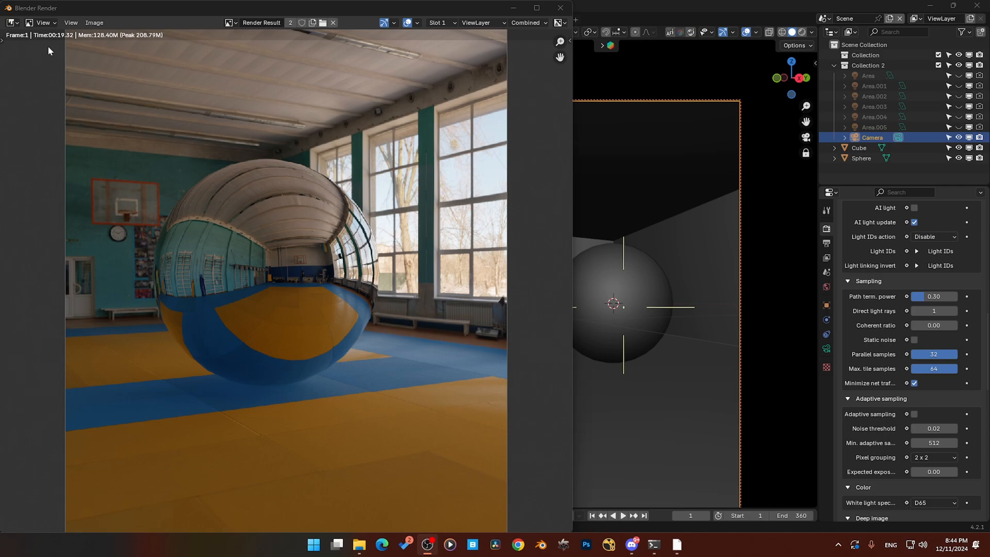
View Slot 2 of the render result and close the render window
left_click(437, 23)
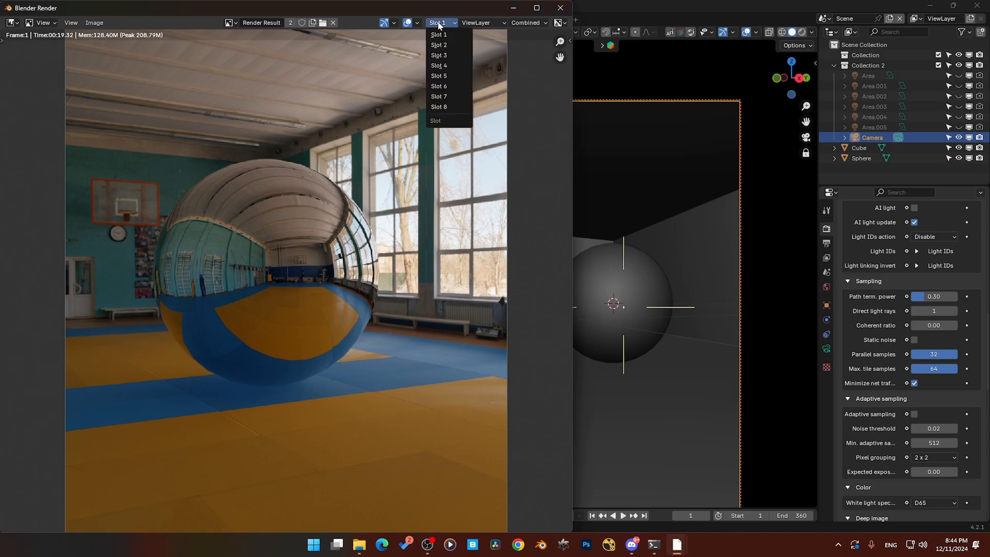
left_click(444, 25)
left_click(443, 45)
key("Escape")
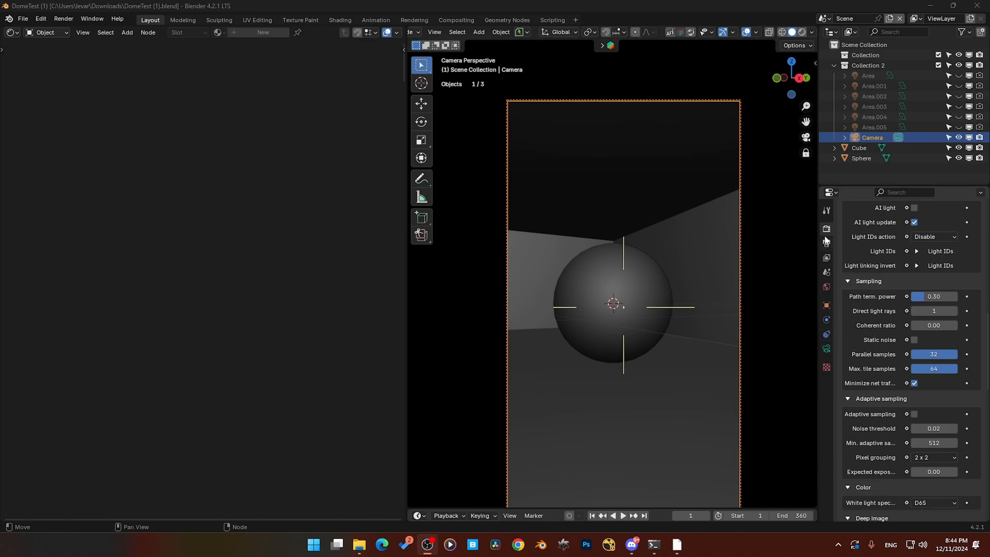
Set the Octane kernel's maximum preview samples to 512 and enable adaptive sampling
scroll(884, 346, "up", 10)
left_click(934, 370)
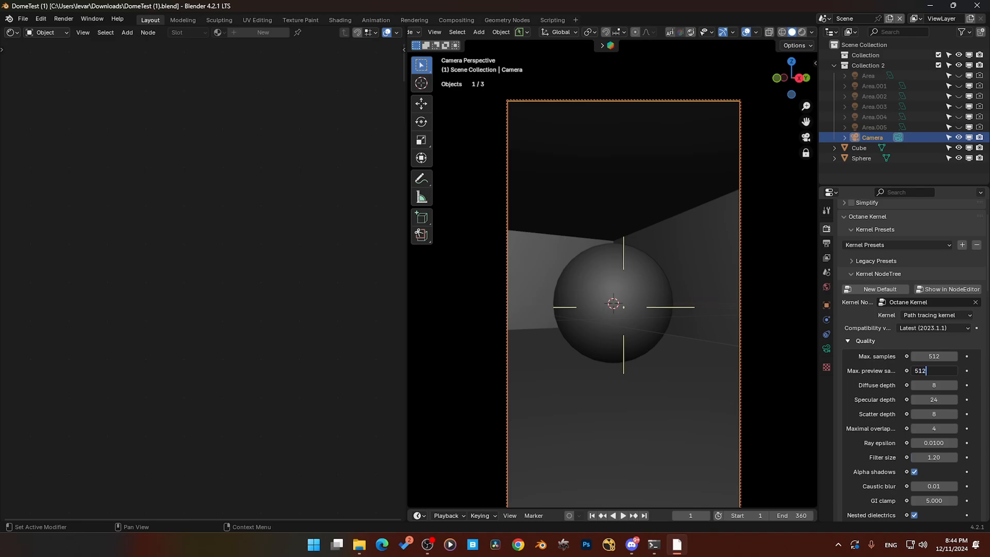
key("Return")
scroll(864, 436, "down", 12)
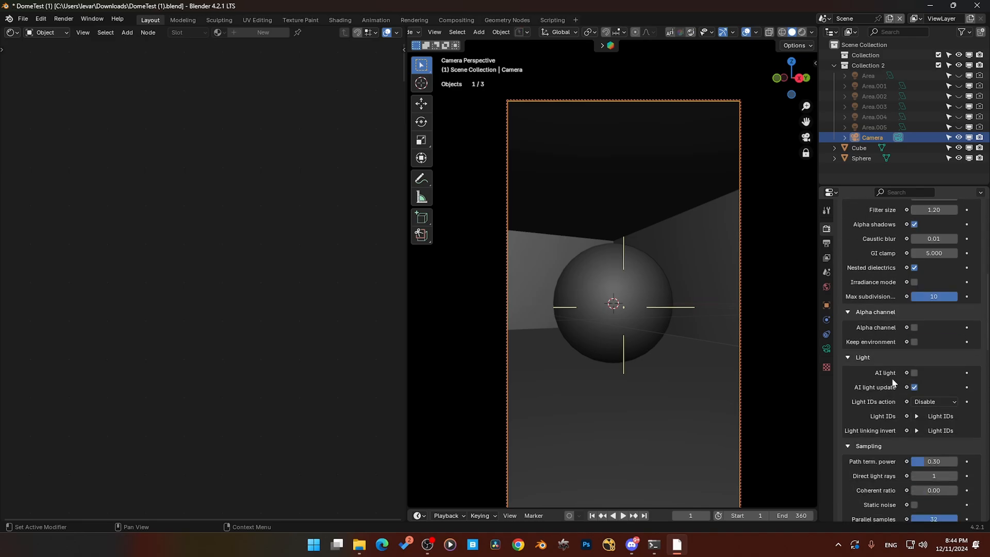
scroll(902, 390, "down", 9)
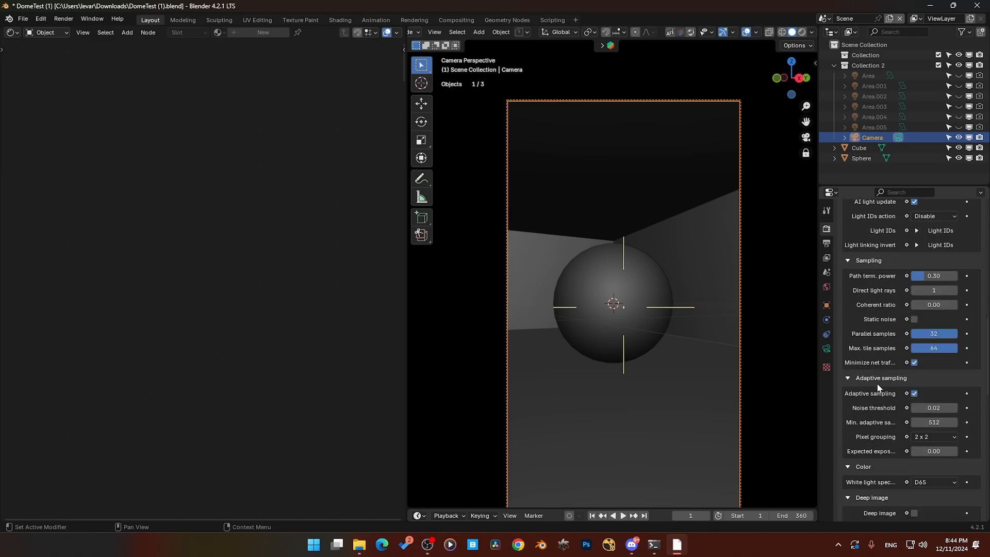
Switch the view layer's render passes style to Render AOV Node Graph
scroll(880, 388, "up", 4)
left_click(827, 259)
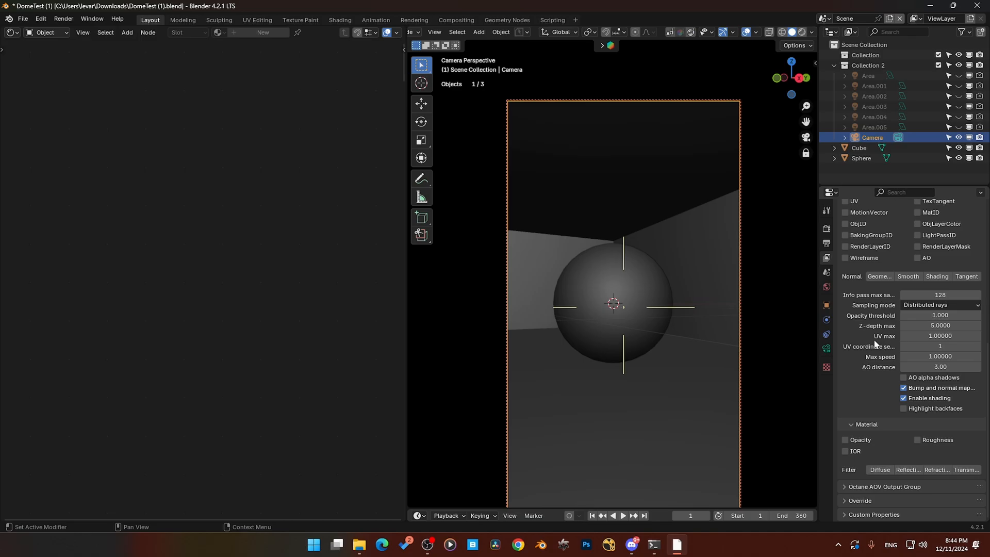
scroll(875, 344, "up", 11)
left_click(933, 285)
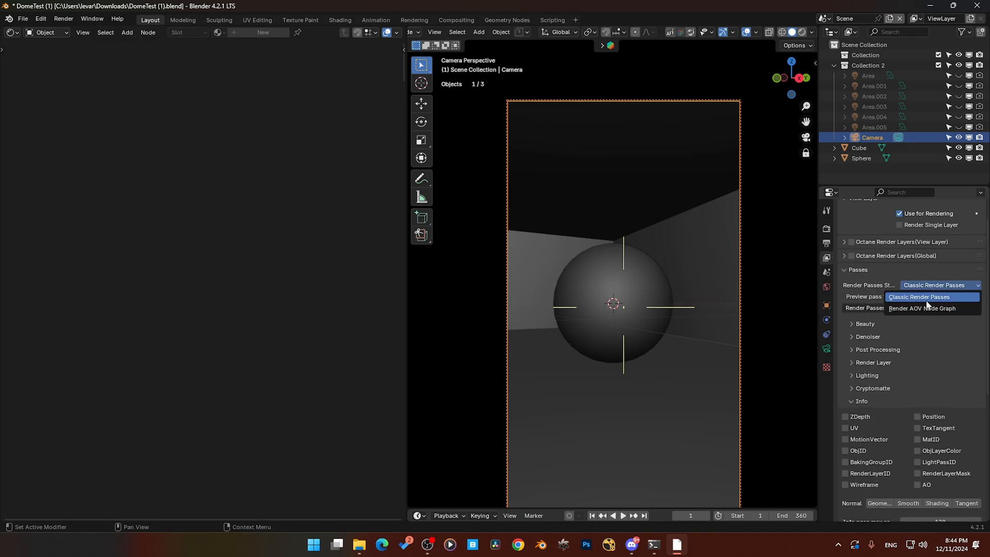
left_click(926, 308)
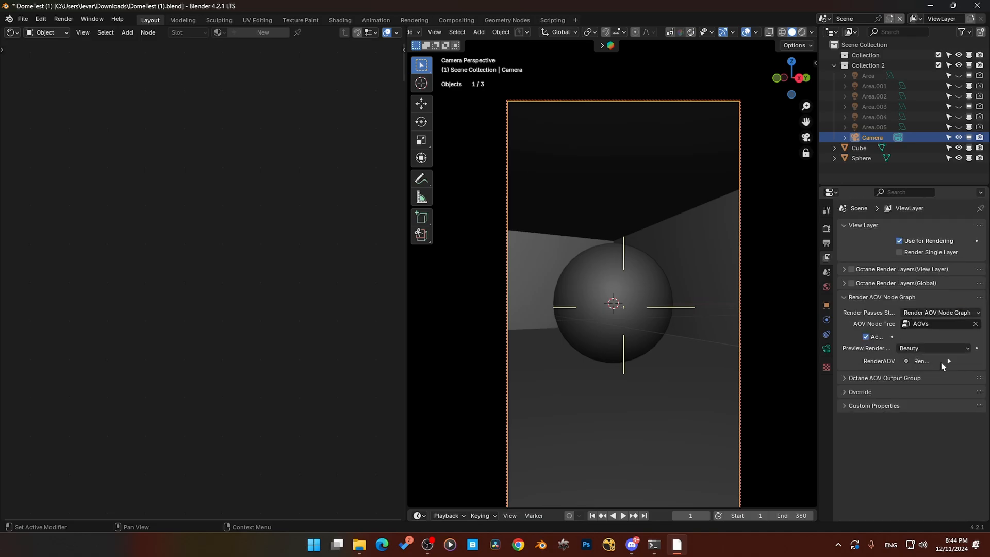
Assign a Noise AOV to the AOV 1 input of the view layer's render AOV group
left_click(949, 361)
scroll(879, 441, "down", 3)
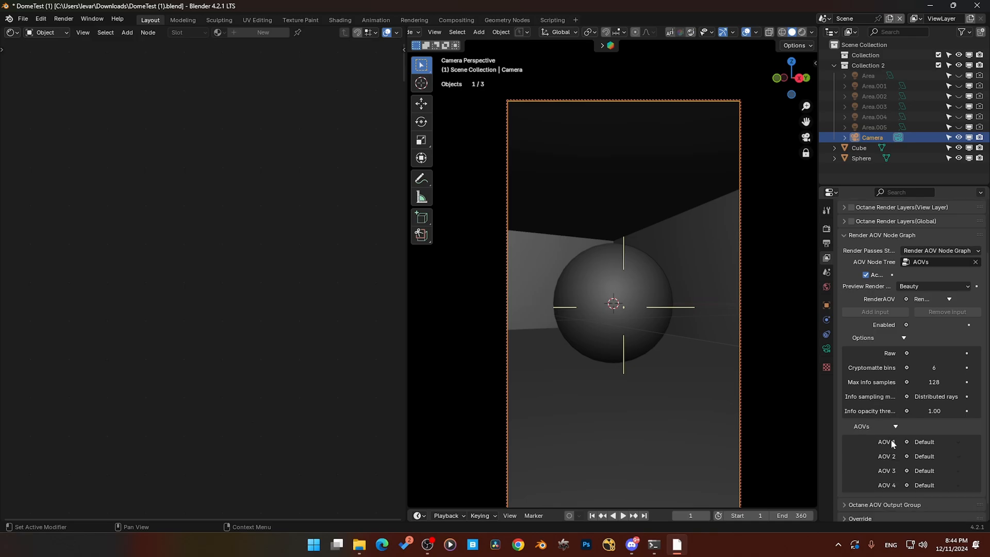
left_click(924, 443)
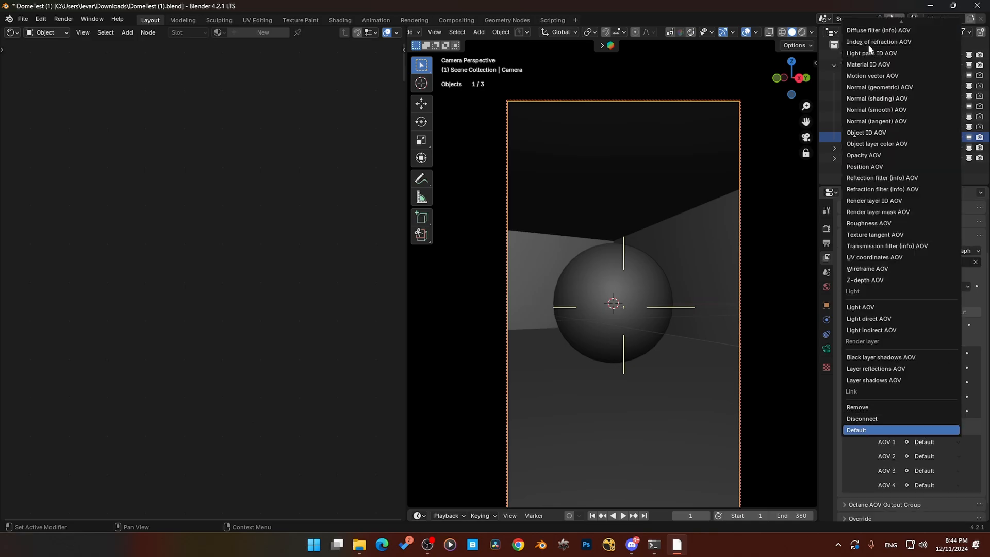
mouse_move(903, 14)
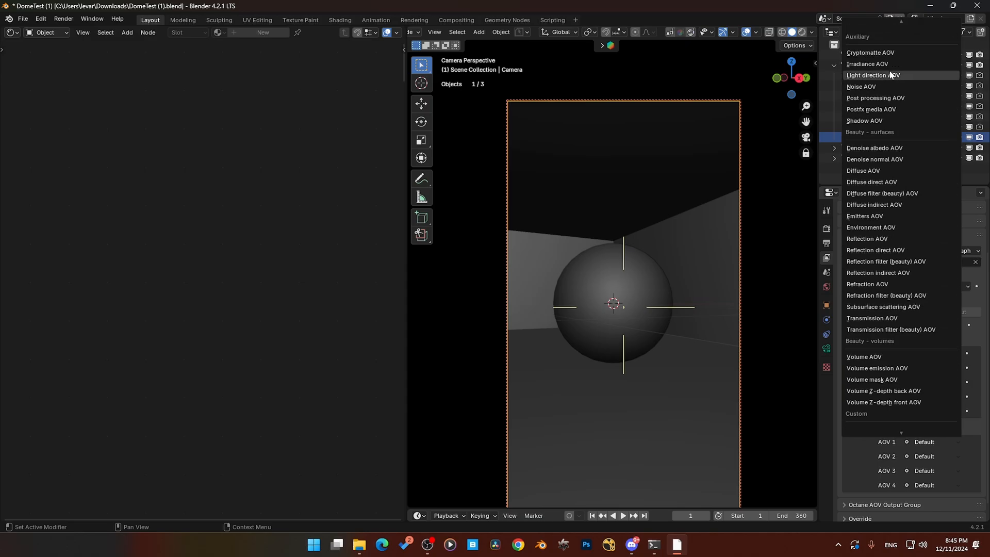
left_click(870, 88)
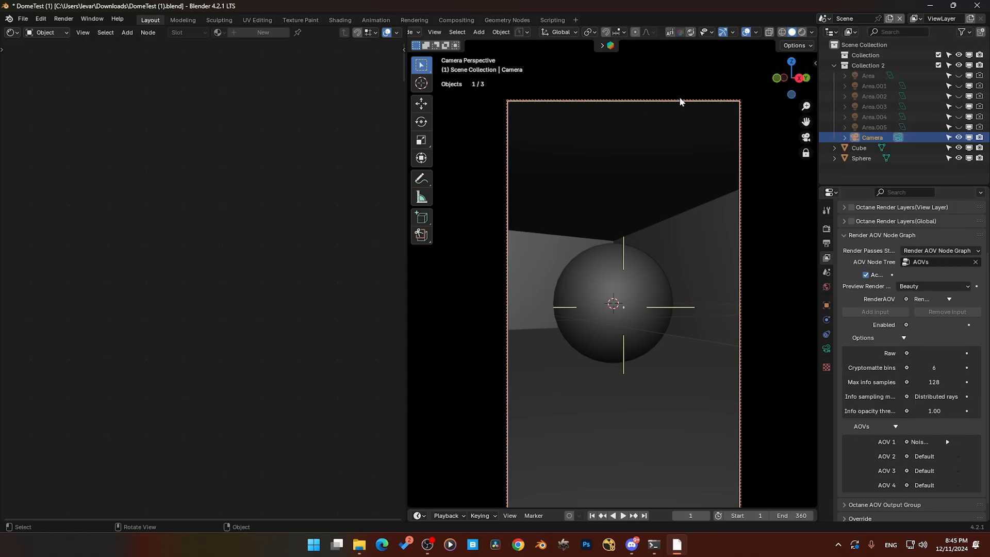
Switch the viewport to rendered shading and set the preview render pass to Noise
left_click(803, 33)
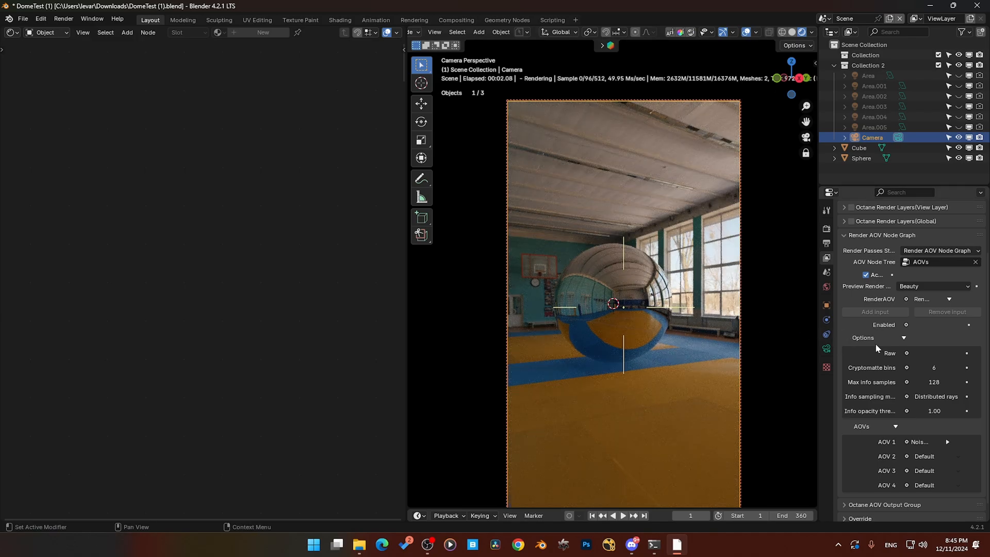
left_click(923, 285)
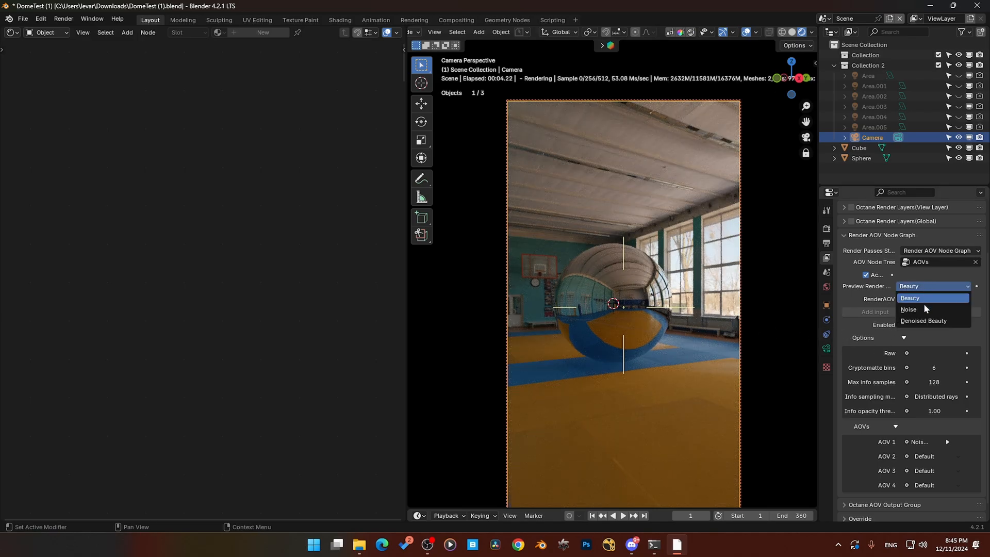
left_click(918, 307)
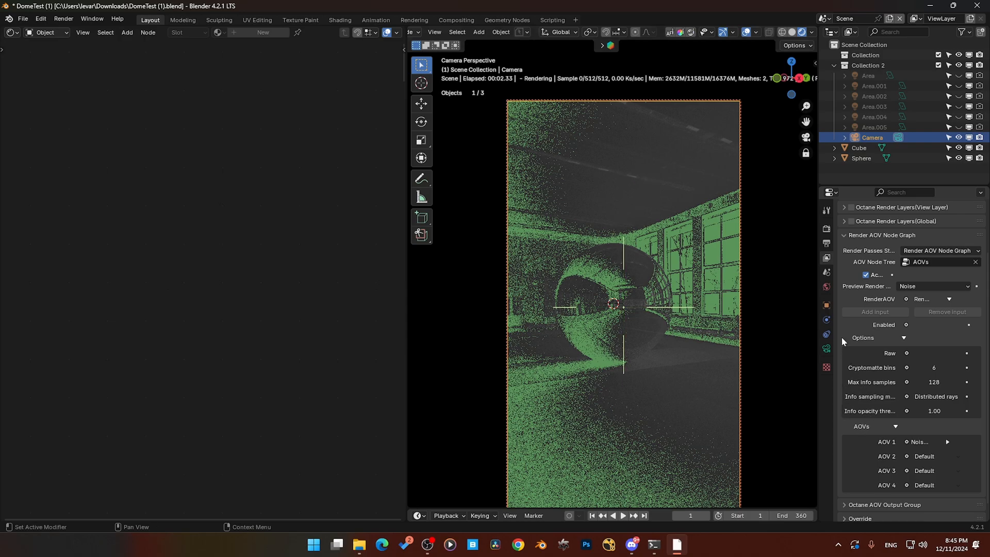
scroll(875, 389, "down", 1)
scroll(861, 361, "up", 3)
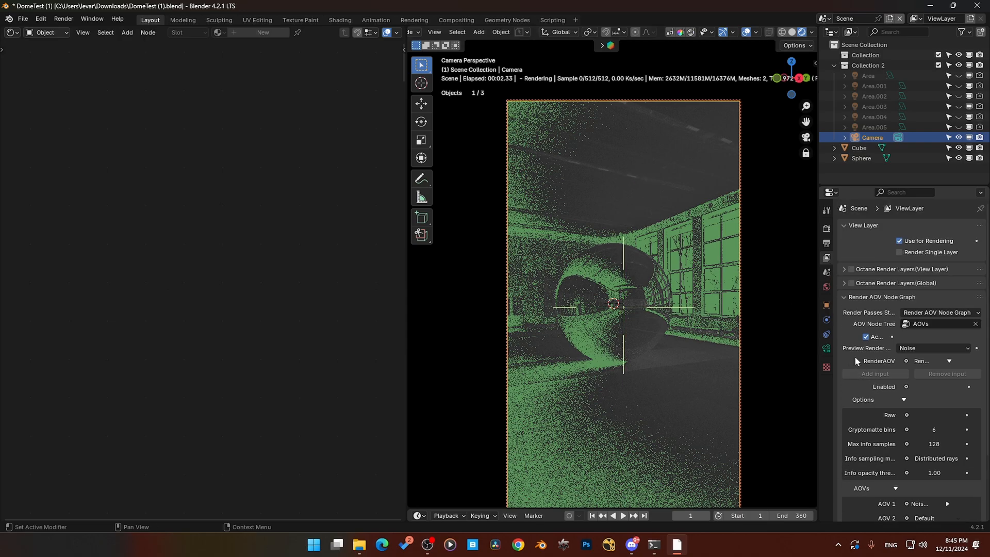
Set the Octane adaptive sampling's minimum adaptive samples to 125 and the pixel grouping to 4 x 4
scroll(855, 356, "down", 3)
scroll(853, 361, "up", 2, "ctrl")
scroll(876, 382, "down", 10)
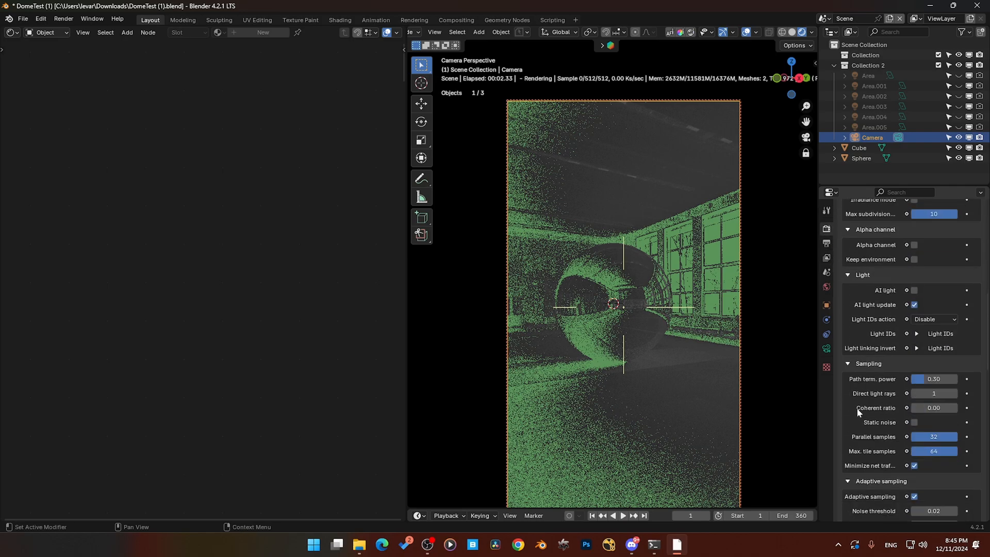
scroll(859, 408, "down", 6)
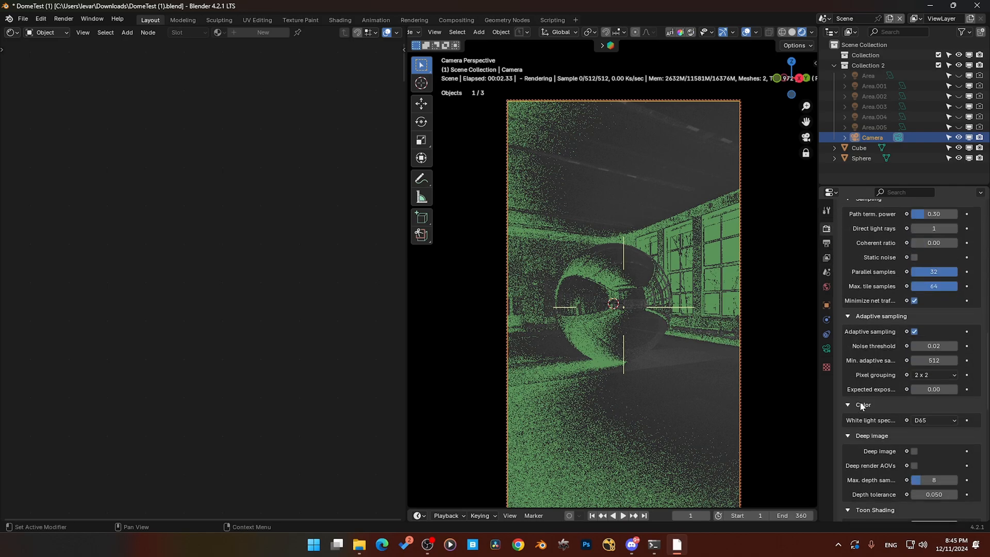
scroll(860, 397, "up", 4)
left_click(849, 282)
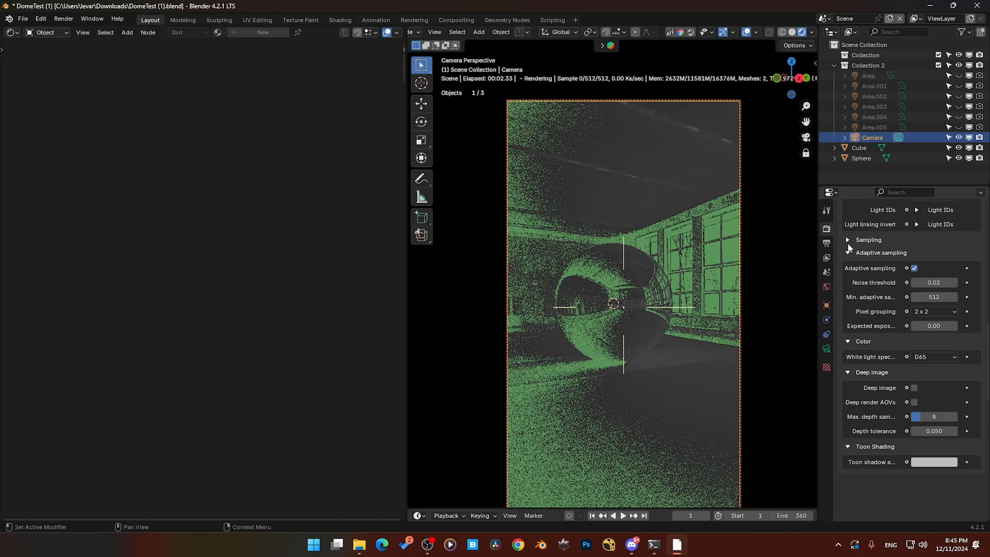
left_click(935, 298)
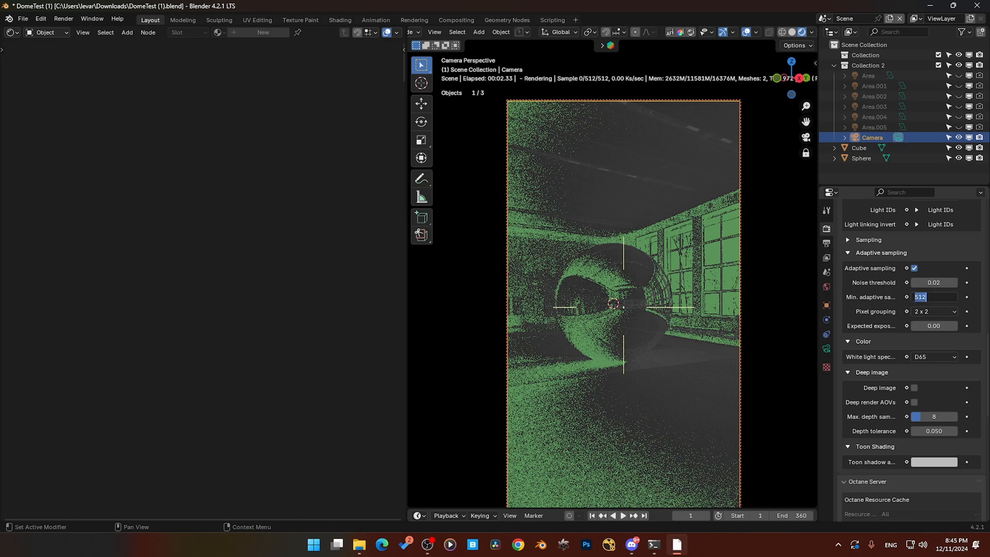
type("125")
key("Return")
left_click(936, 312)
left_click(917, 360)
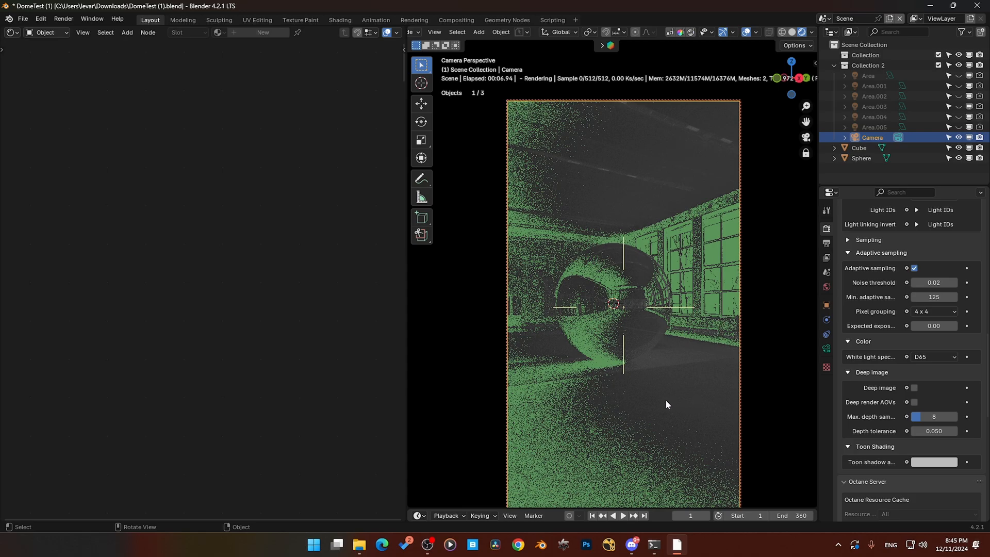
Set the adaptive sampling noise threshold to 0.04 and restart the rendered viewport preview of the noise pass
left_click(933, 283)
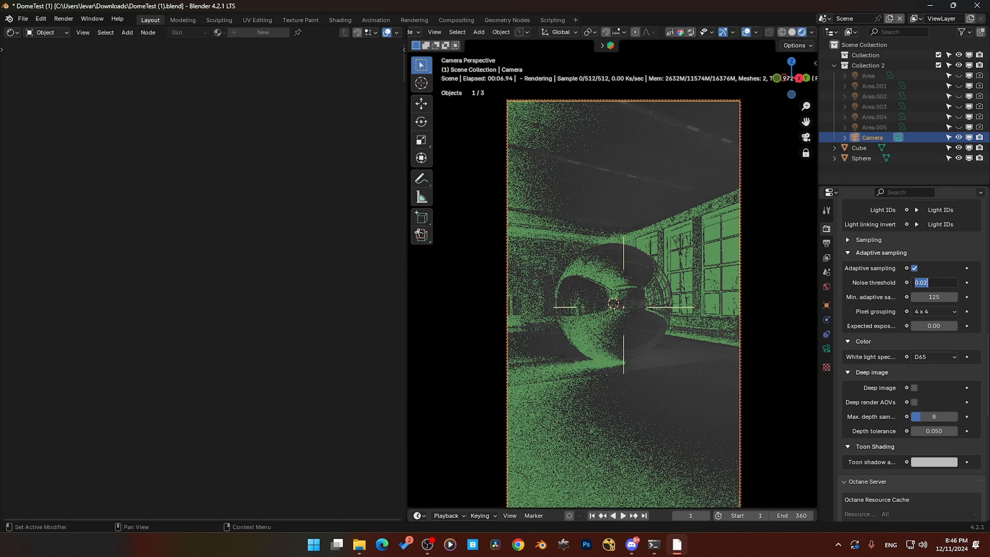
left_click(933, 282)
key("BackSpace")
type("4")
key("Return")
left_click(792, 32)
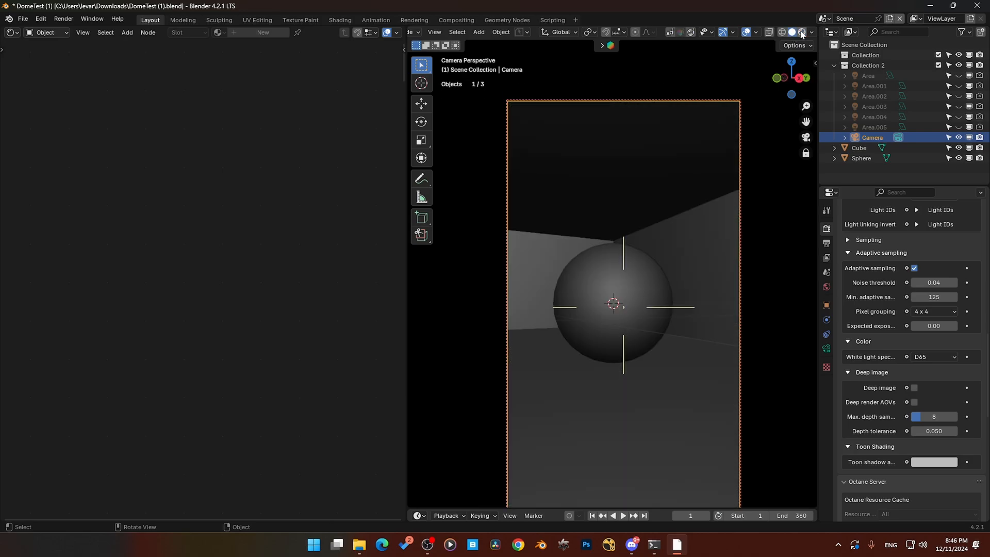
left_click(802, 32)
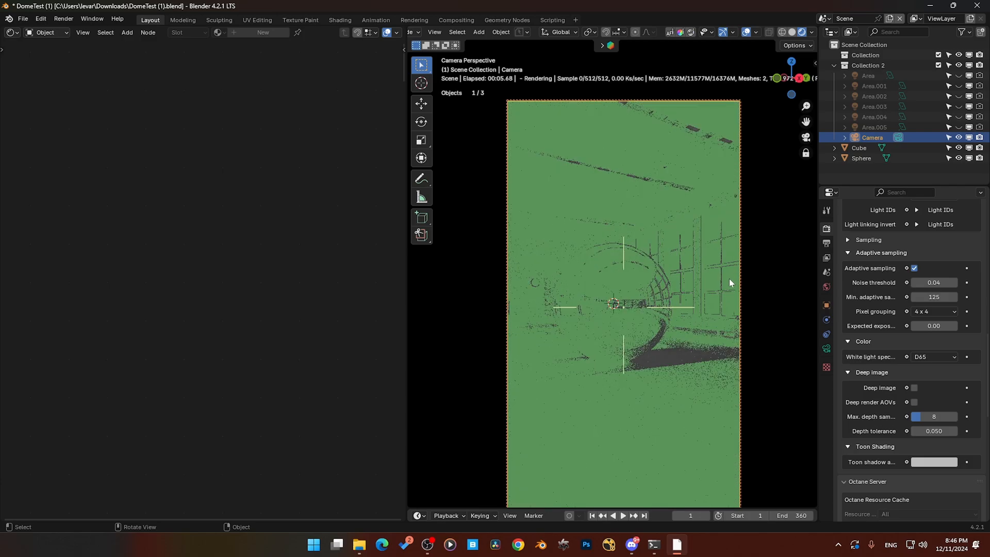
Return the viewport to solid shading and render the still image of the current frame
left_click(792, 32)
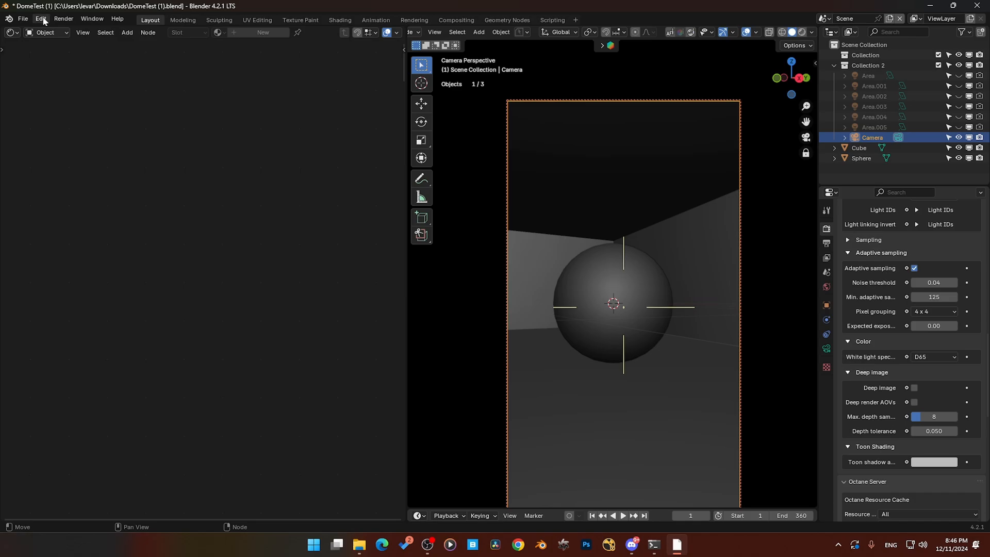
left_click(64, 19)
left_click(78, 29)
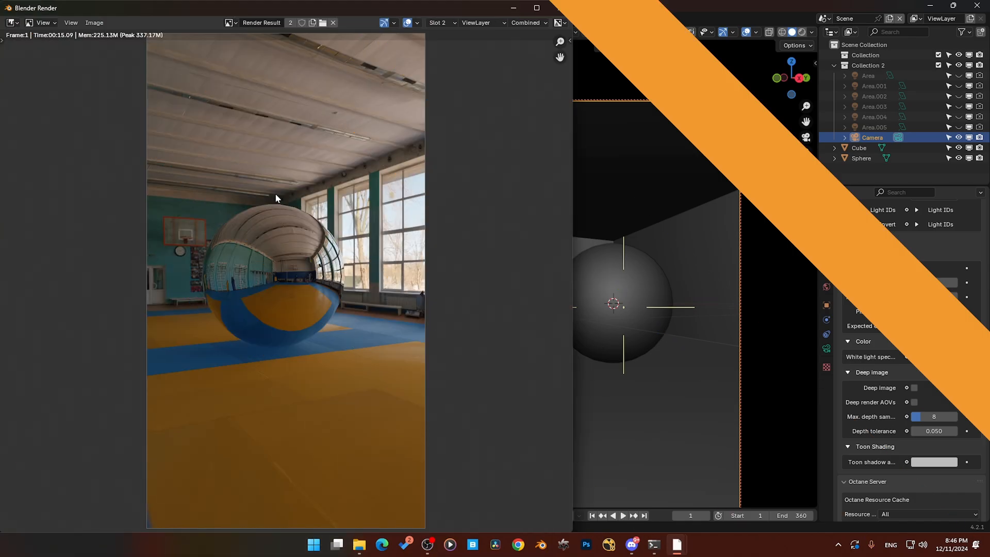
Compare the image quality and render times of the renders stored in Slot 1 and Slot 2
left_click(455, 23)
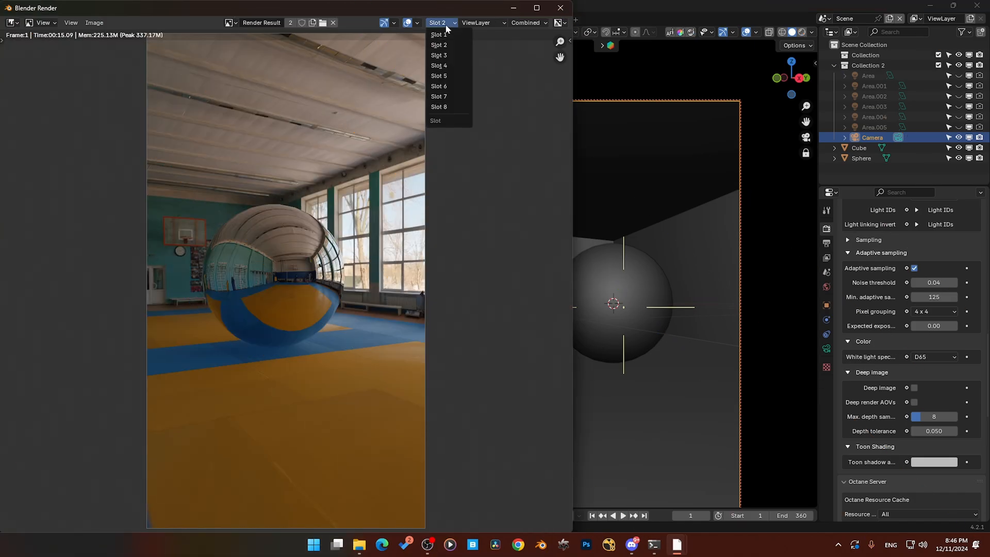
left_click(441, 33)
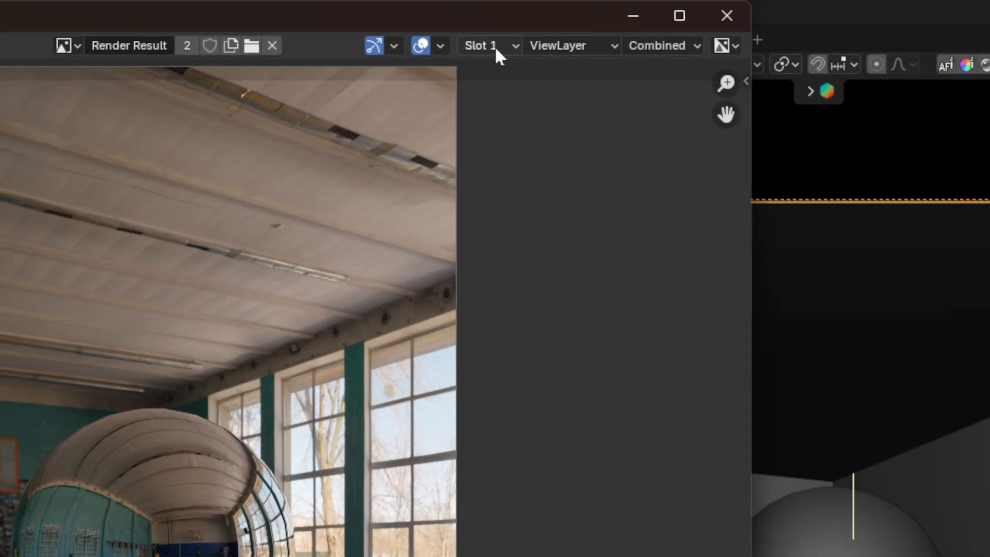
left_click(879, 45)
left_click(494, 89)
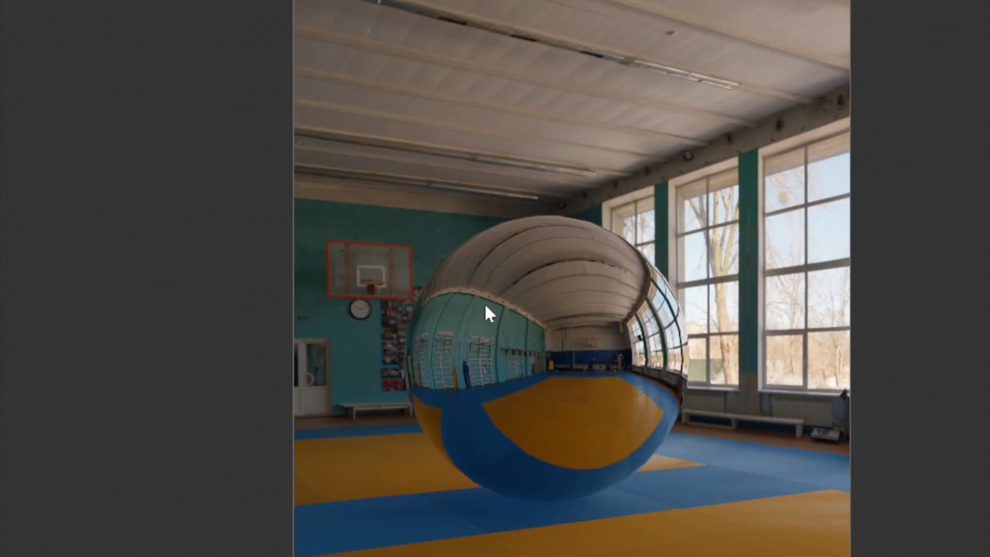
key("j")
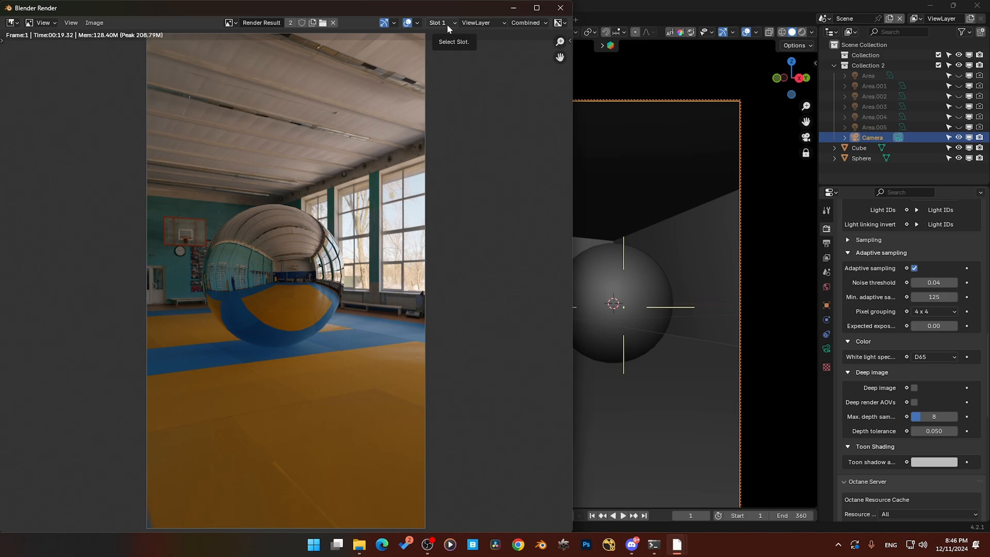
left_click(446, 23)
left_click(446, 33)
key("j")
key("j")
key("j")
key("j")
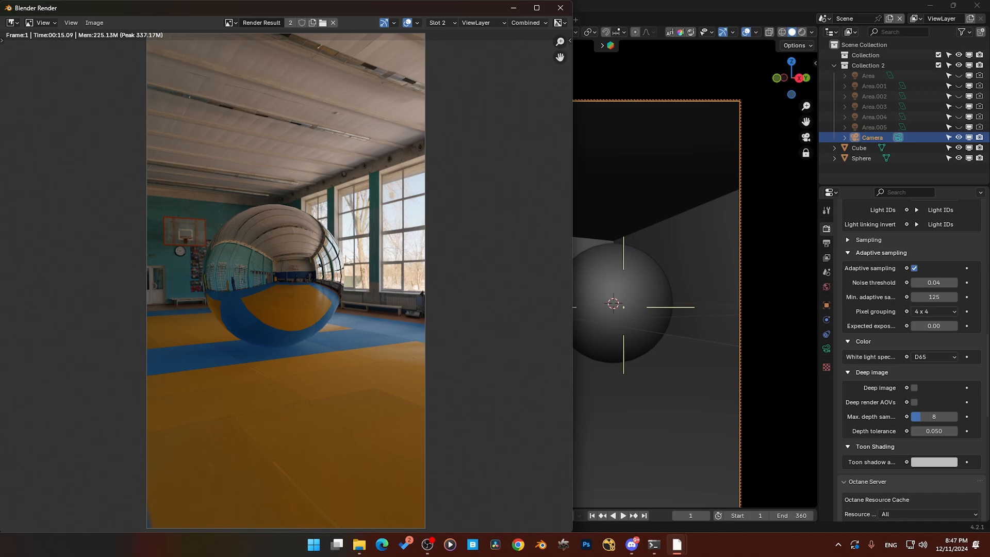